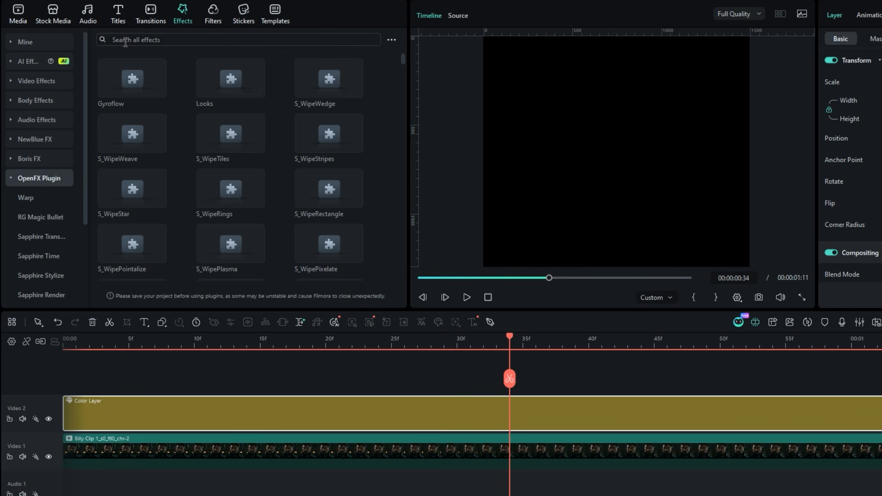
# Find the S_LensFlare effect with a flare search, apply it to the Color Layer clip and open its lens for editing
pyautogui.write('fl')
pyautogui.press('Return')
pyautogui.moveTo(317, 83); pyautogui.dragTo(327, 416)
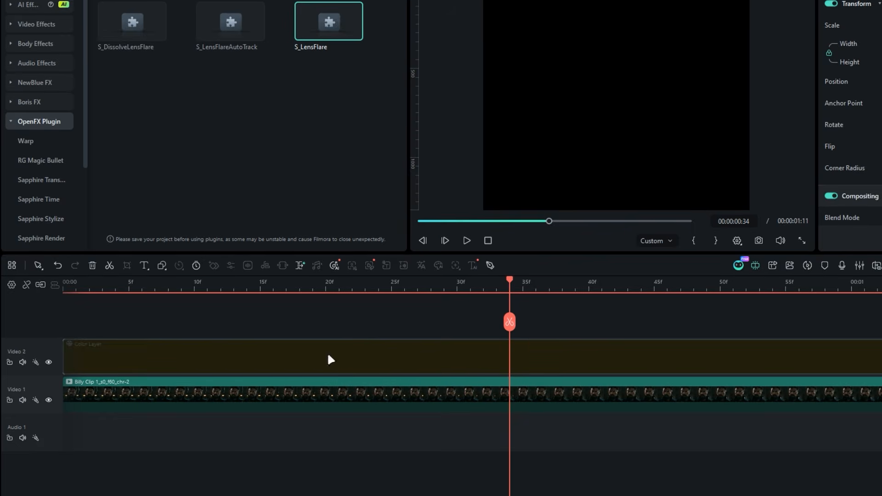
pyautogui.moveTo(328, 356); pyautogui.dragTo(328, 356)
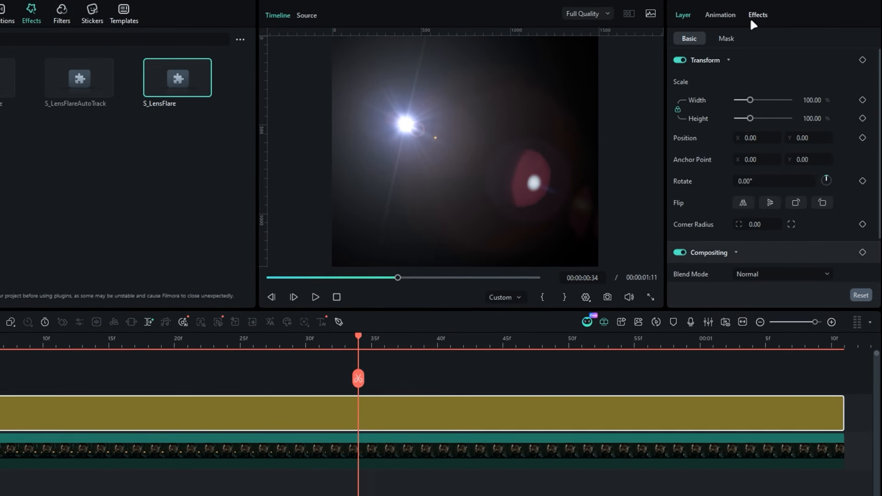
pyautogui.click(751, 21)
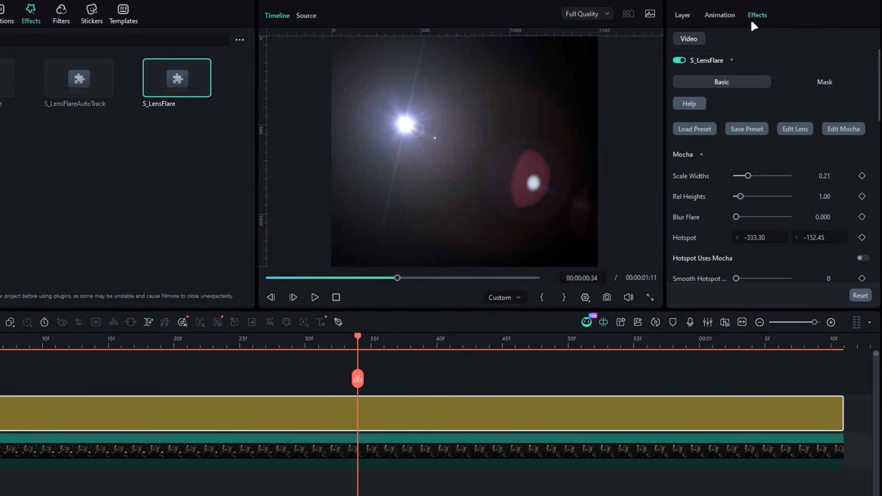
pyautogui.click(800, 131)
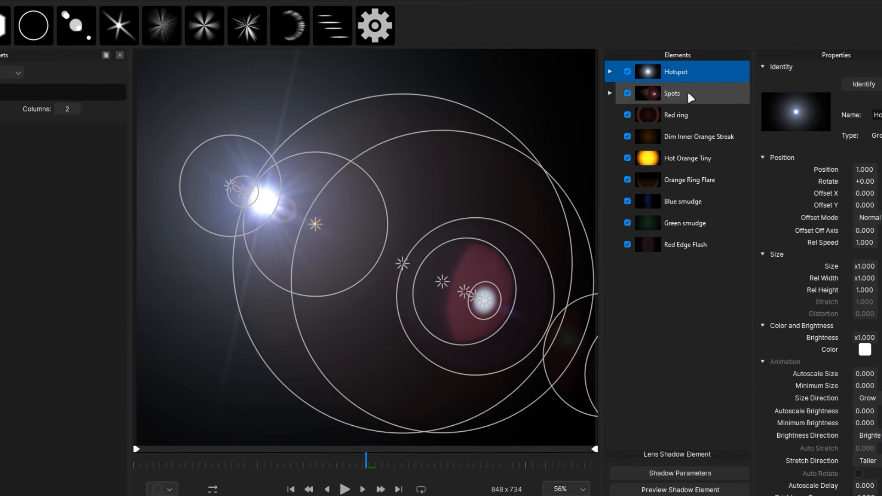
# Delete every lens element except Hotspot, from Spots and Red ring through to Red Edge Flash
pyautogui.click(687, 90)
pyautogui.press('Delete')
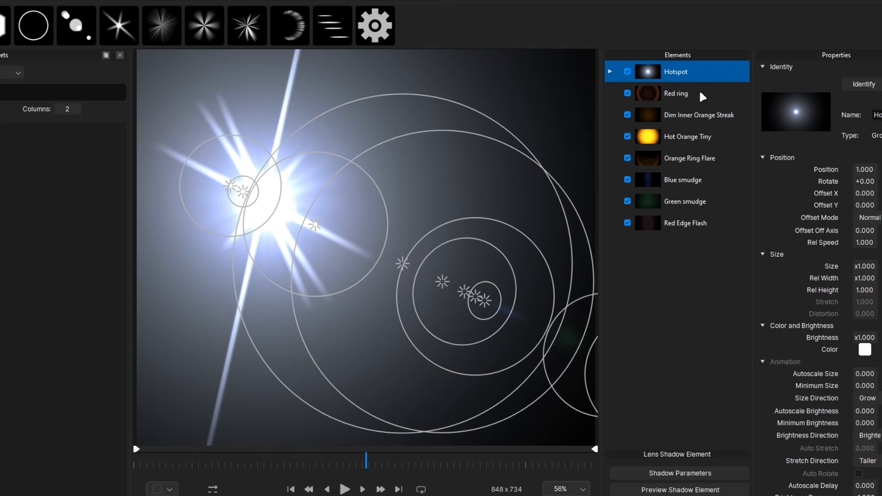
pyautogui.click(694, 92)
pyautogui.press('Delete')
pyautogui.click(698, 92)
pyautogui.press('Delete')
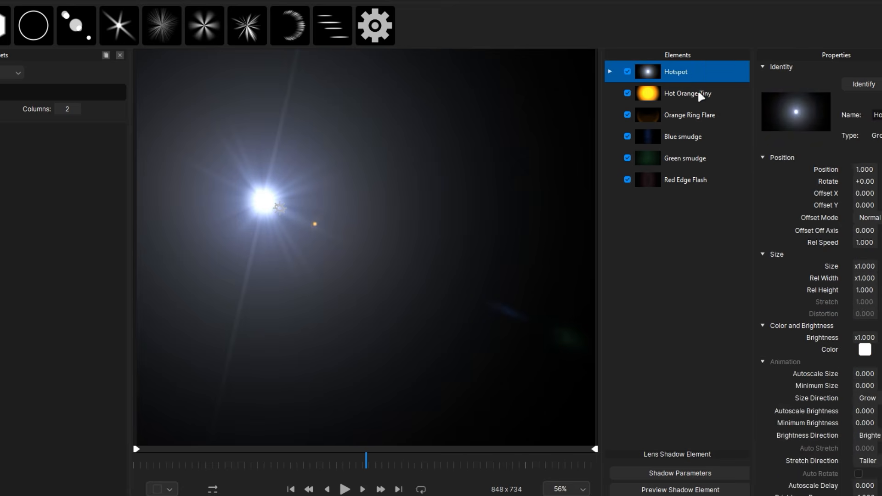
pyautogui.click(698, 93)
pyautogui.press('Delete')
pyautogui.click(699, 93)
pyautogui.press('Delete')
pyautogui.click(698, 92)
pyautogui.press('Delete')
pyautogui.click(698, 93)
pyautogui.press('Delete')
pyautogui.click(699, 92)
pyautogui.press('Delete')
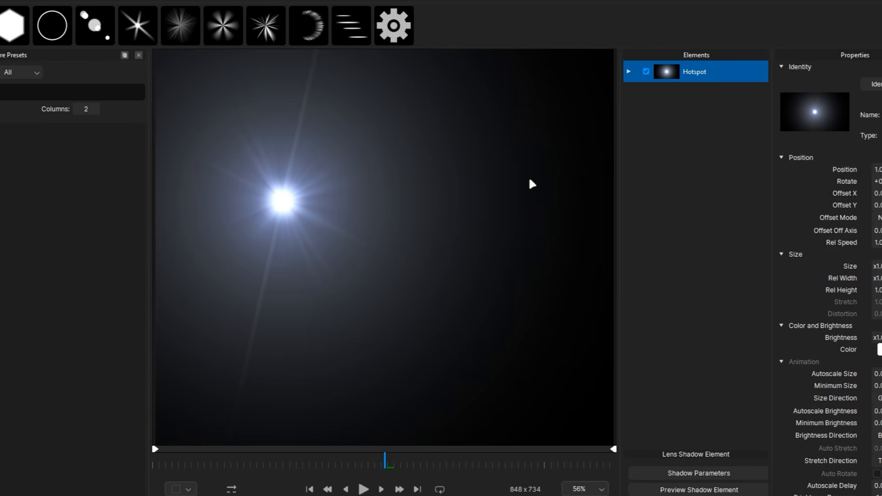
# Move the flare toward the middle of the frame, shrink the Hotspot and widen it into a horizontal oval
pyautogui.moveTo(265, 202); pyautogui.dragTo(367, 209)
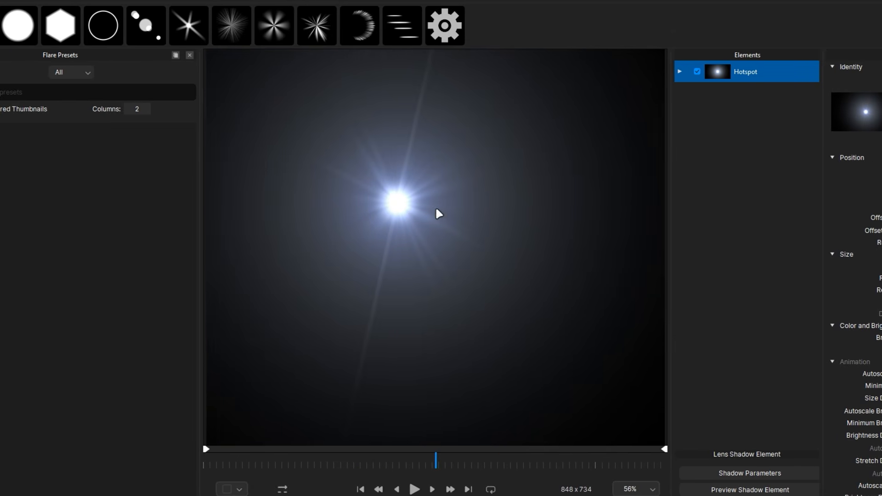
pyautogui.moveTo(439, 214); pyautogui.dragTo(459, 232)
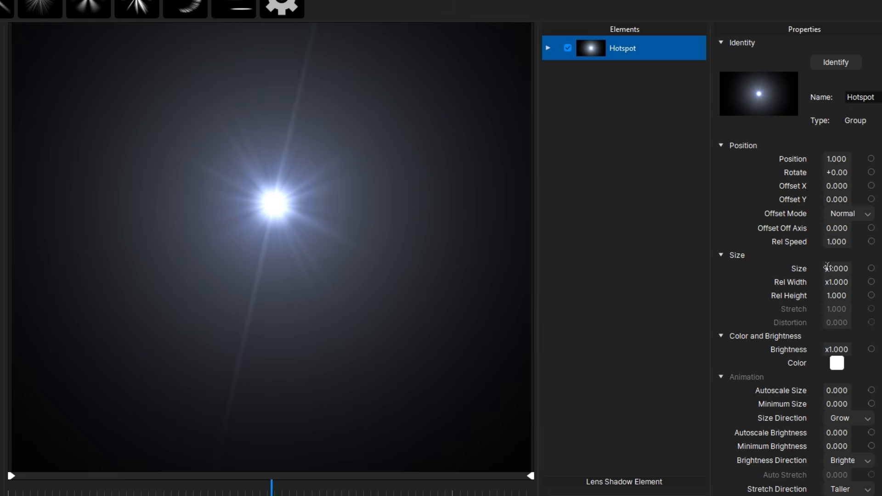
pyautogui.moveTo(849, 268); pyautogui.dragTo(741, 273)
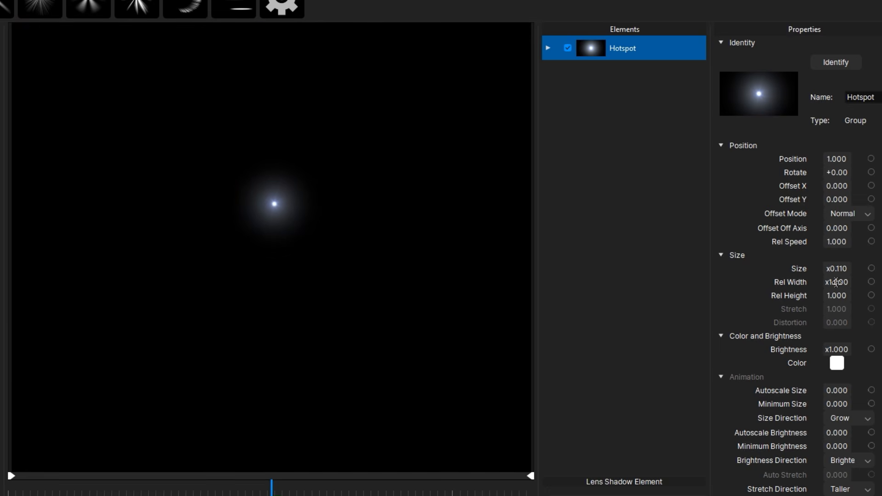
pyautogui.moveTo(828, 282); pyautogui.dragTo(861, 299)
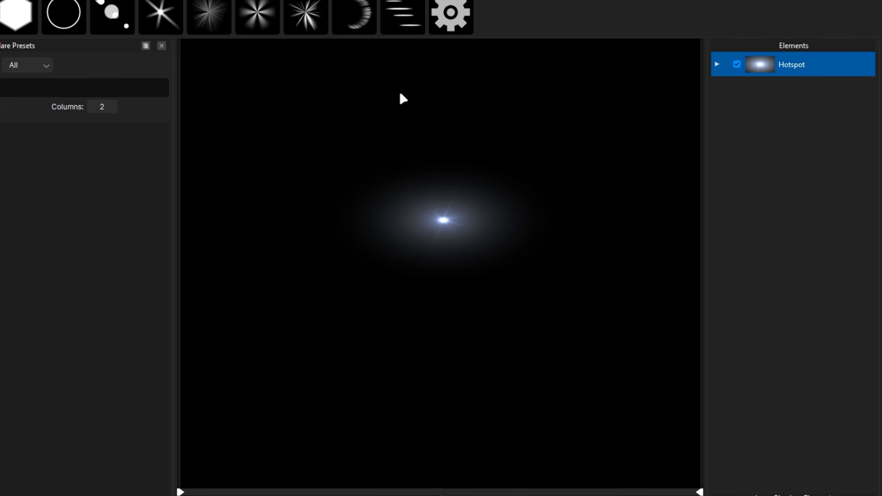
# Add a Multi Streak element, rotate it to lie horizontally across the hotspot, and reduce it to a short, faint line
pyautogui.click(401, 34)
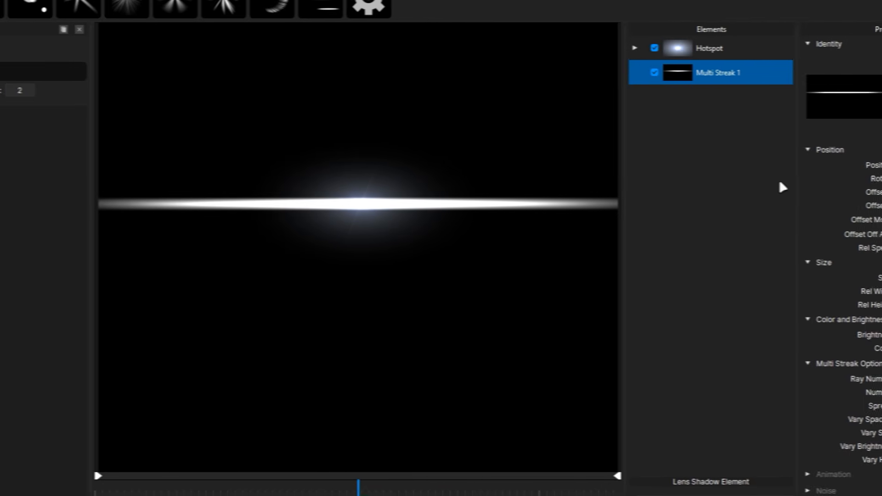
pyautogui.moveTo(831, 166); pyautogui.dragTo(836, 181)
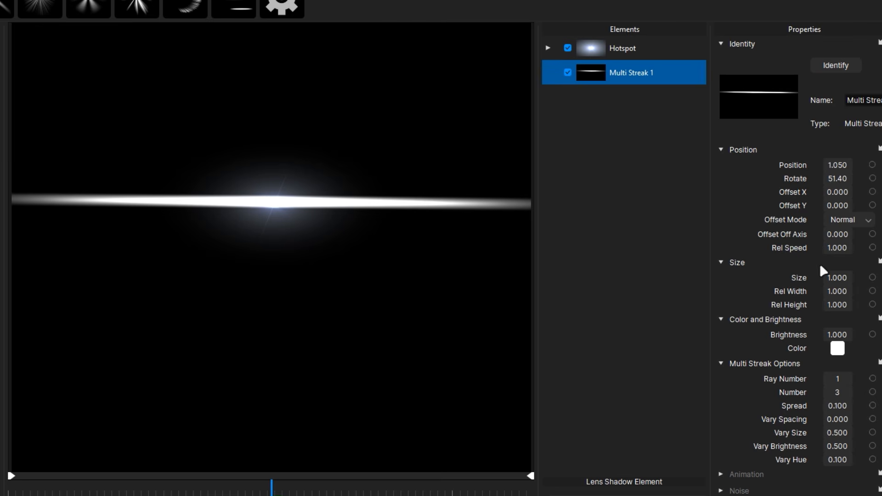
pyautogui.moveTo(840, 275); pyautogui.dragTo(758, 271)
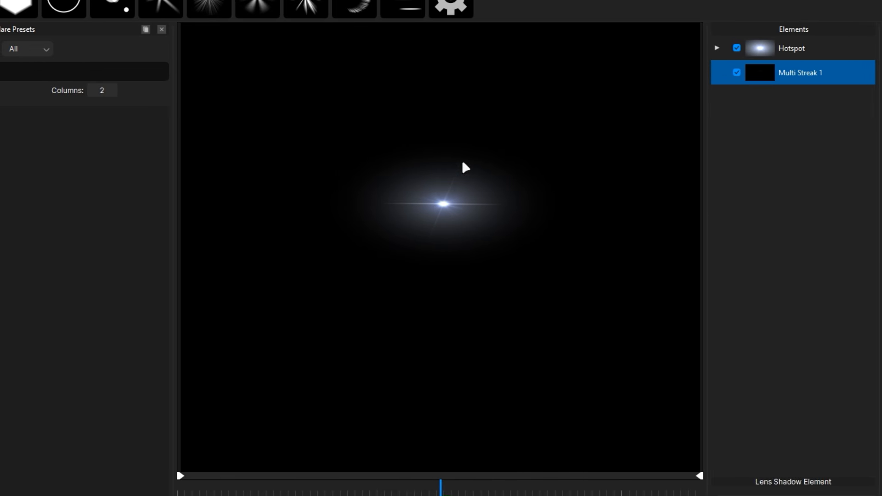
# Rotate the Vertical streak inside the Hotspot group to -90 and return to Filmora with the edited lens
pyautogui.click(717, 48)
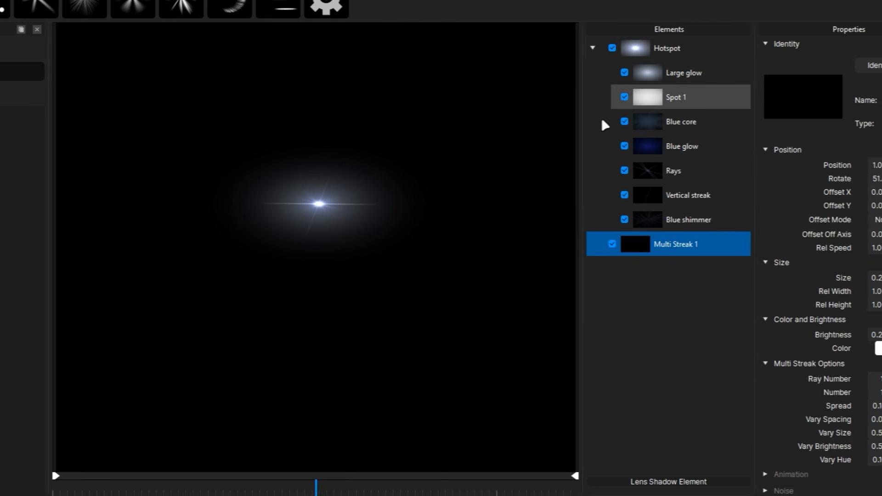
pyautogui.click(688, 195)
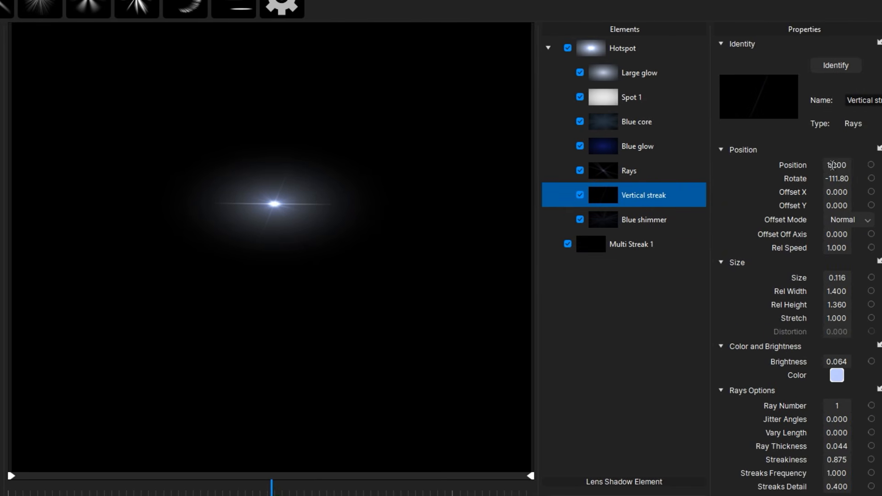
pyautogui.write('-90')
pyautogui.press('Return')
pyautogui.moveTo(424, 246); pyautogui.dragTo(420, 221)
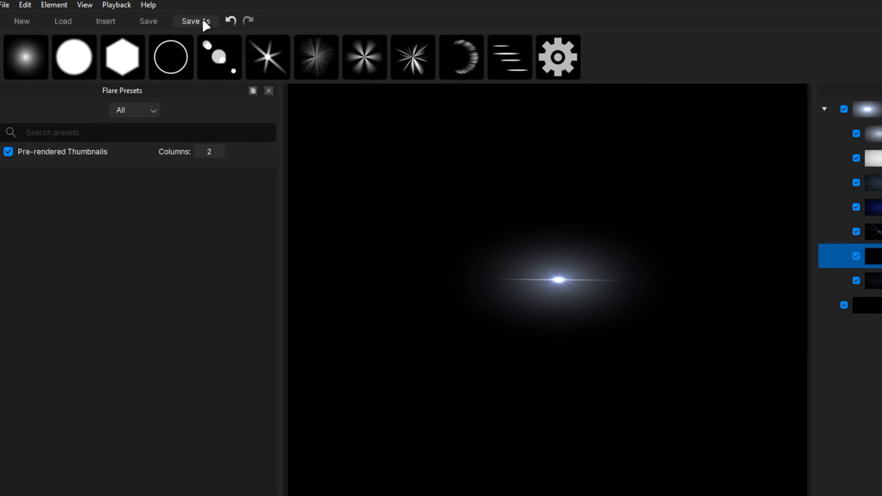
pyautogui.click(204, 21)
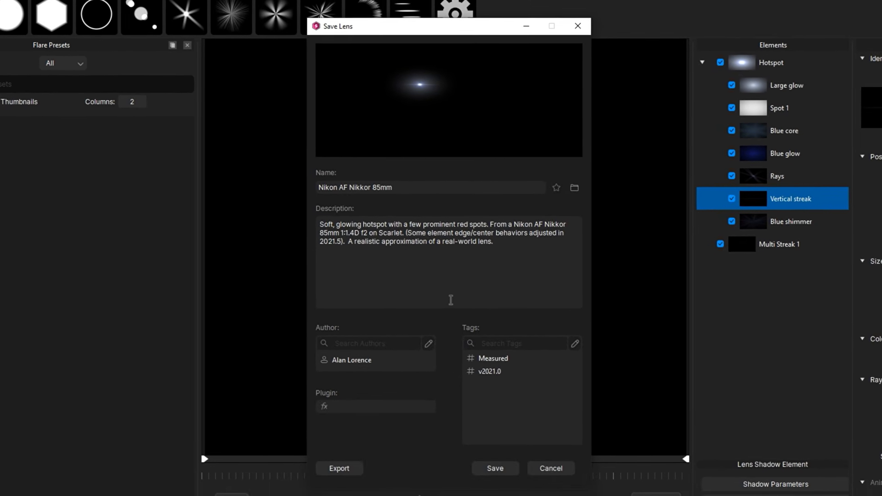
pyautogui.click(540, 469)
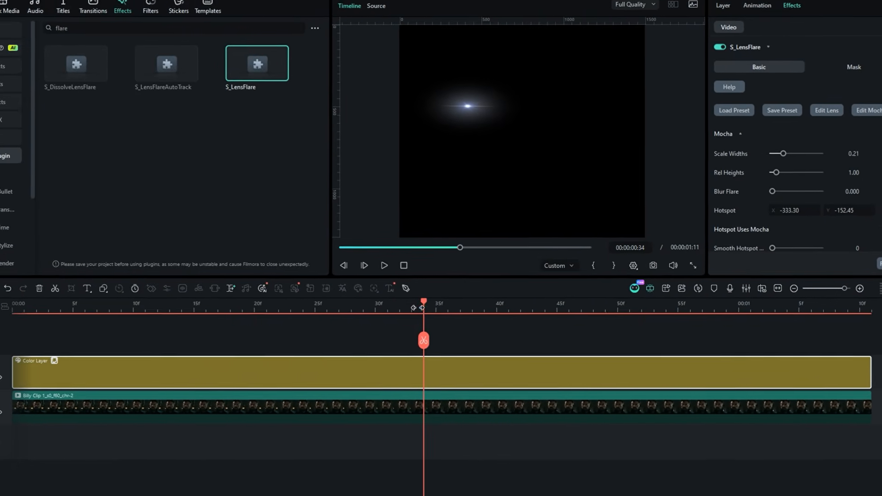
# Go to frame 33 and center the lens flare by setting its Hotspot X and Y to 0
pyautogui.moveTo(421, 308); pyautogui.dragTo(658, 329)
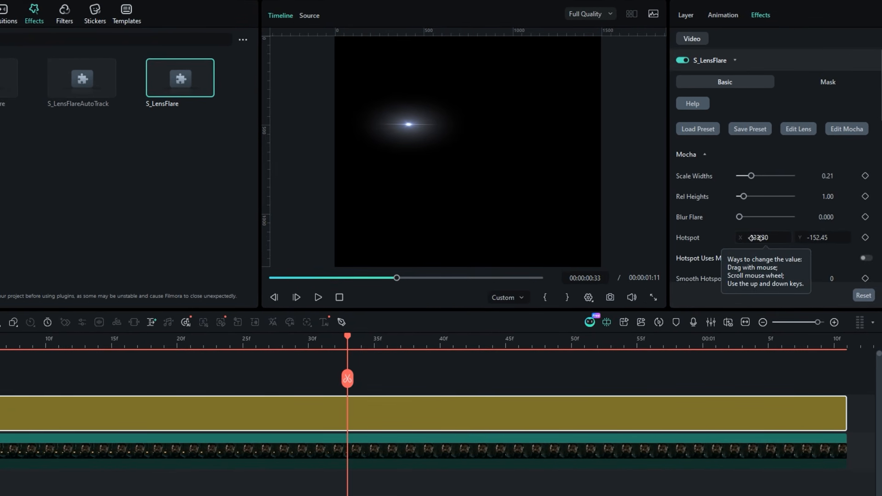
pyautogui.click(753, 239)
pyautogui.write('0')
pyautogui.click(808, 235)
pyautogui.write('0')
pyautogui.press('Return')
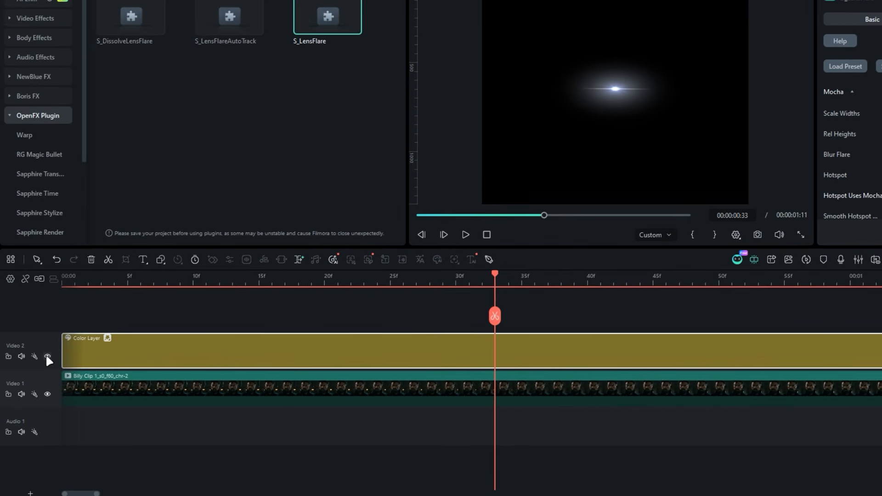
# Hide the Video 2 color layer track and apply the Mocha Filmora effect to the clip on Video 1
pyautogui.click(47, 356)
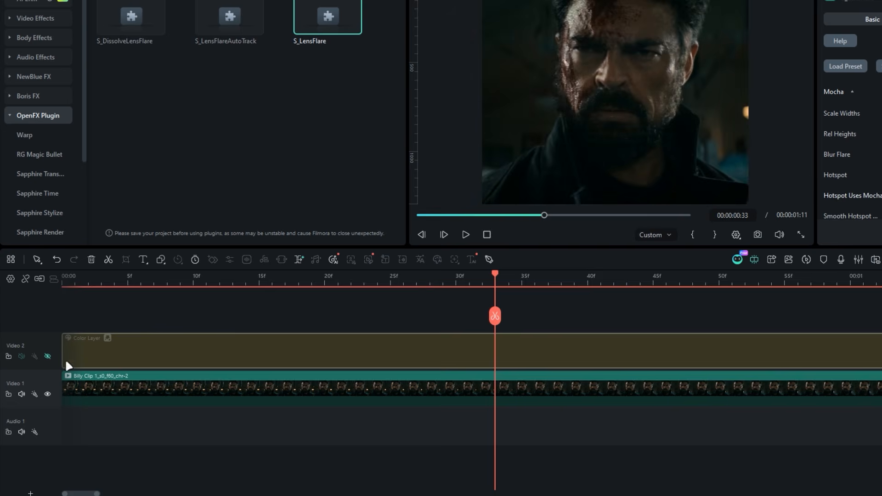
pyautogui.click(464, 385)
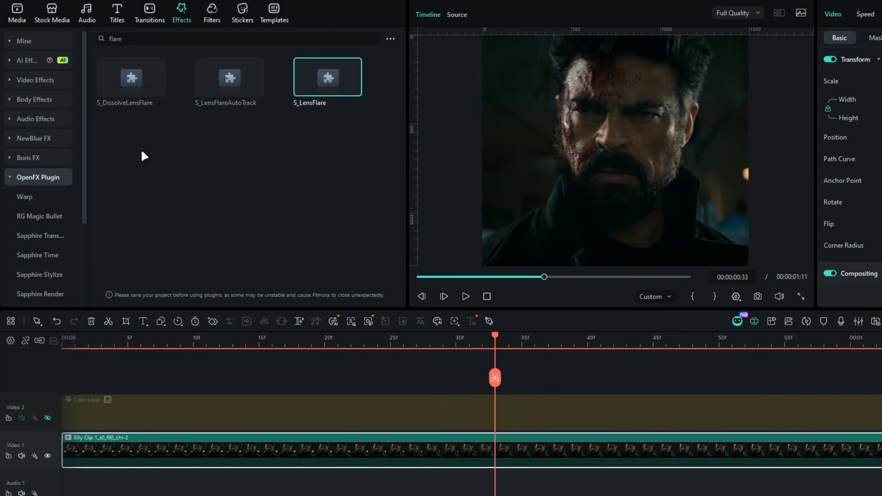
pyautogui.click(55, 117)
pyautogui.moveTo(128, 104); pyautogui.dragTo(271, 443)
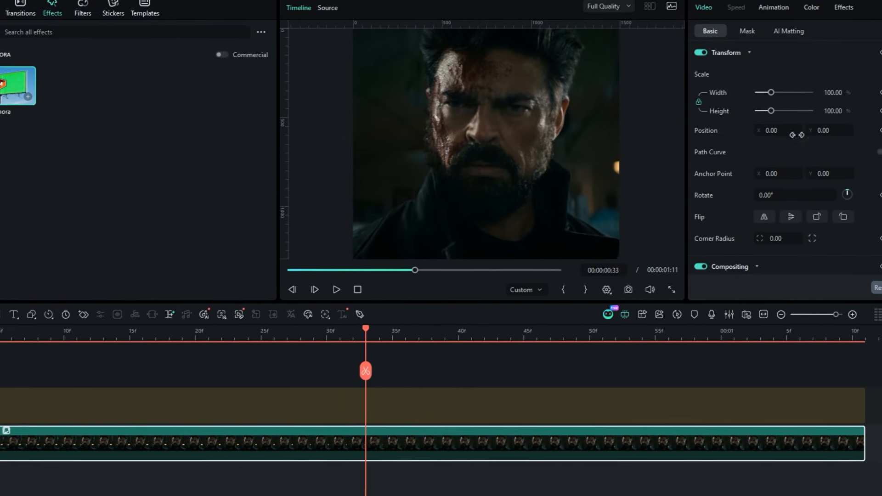
# Set the Mocha Filmora effect's Insert source to Video 2 and launch the Mocha interface
pyautogui.click(826, 15)
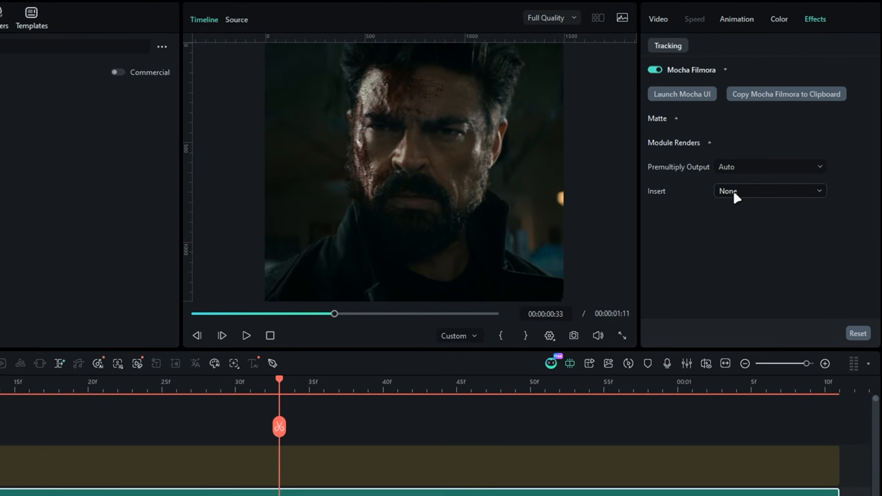
pyautogui.click(760, 169)
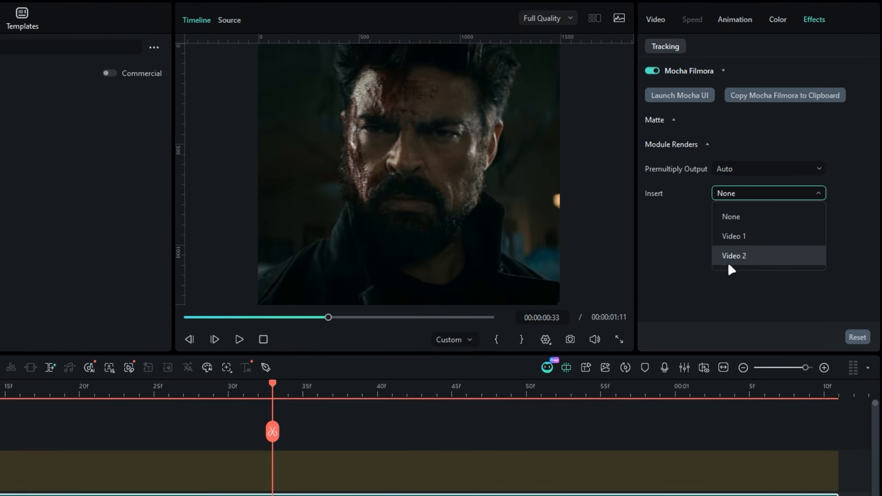
pyautogui.click(753, 256)
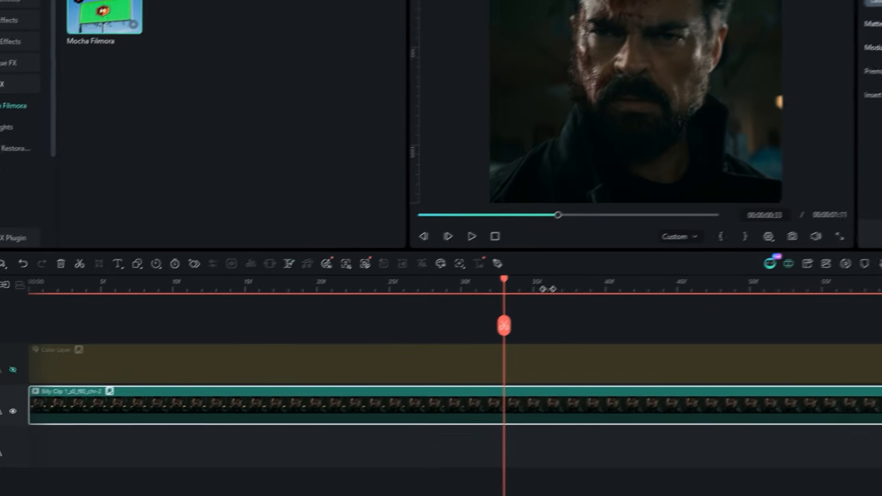
pyautogui.click(707, 83)
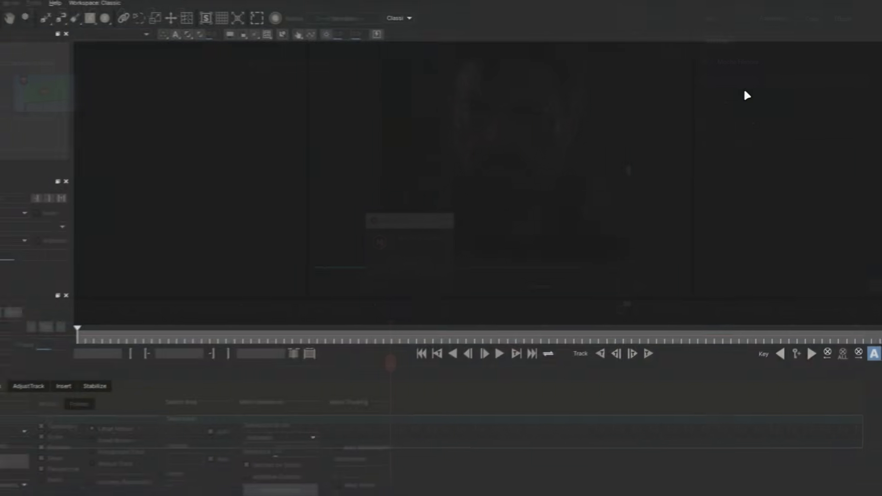
# Draw a closed X-Spline around the man's right eye at frame 33
pyautogui.scroll(5, 497, 139)
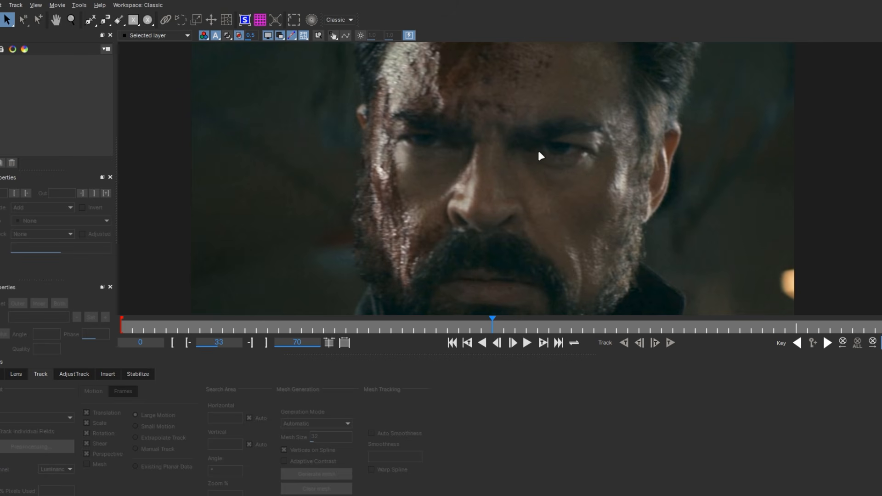
pyautogui.click(90, 21)
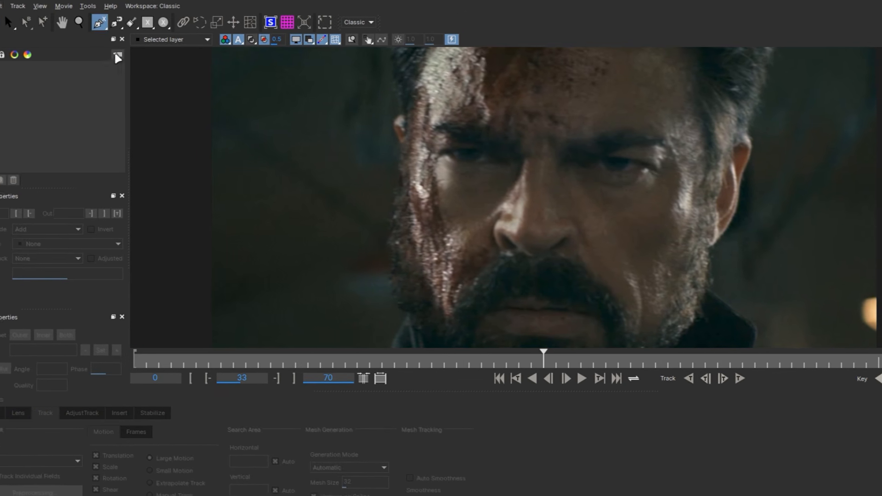
pyautogui.click(447, 151)
pyautogui.click(455, 150)
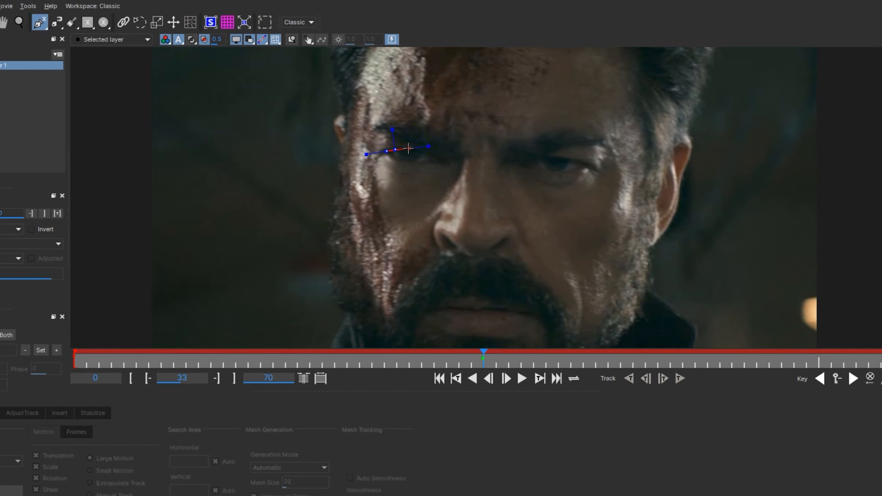
pyautogui.click(390, 157)
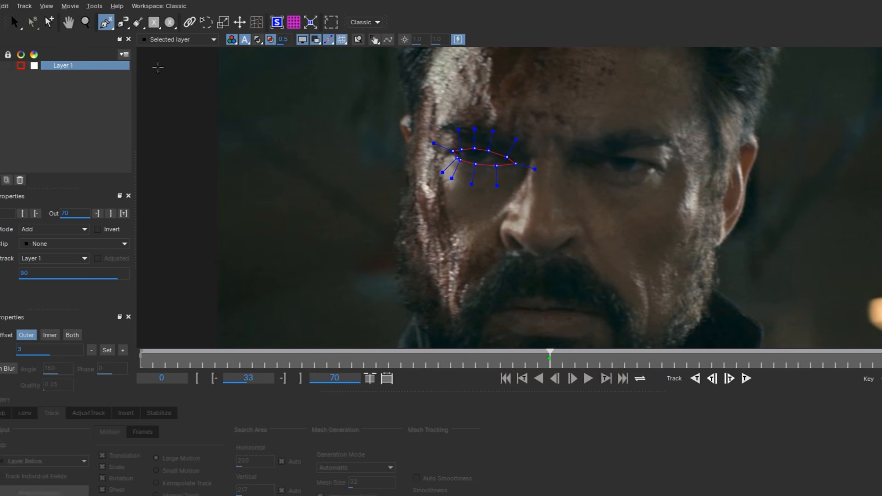
# Draw a second closed X-Spline around the man's left eye and deselect the finished shape
pyautogui.click(590, 166)
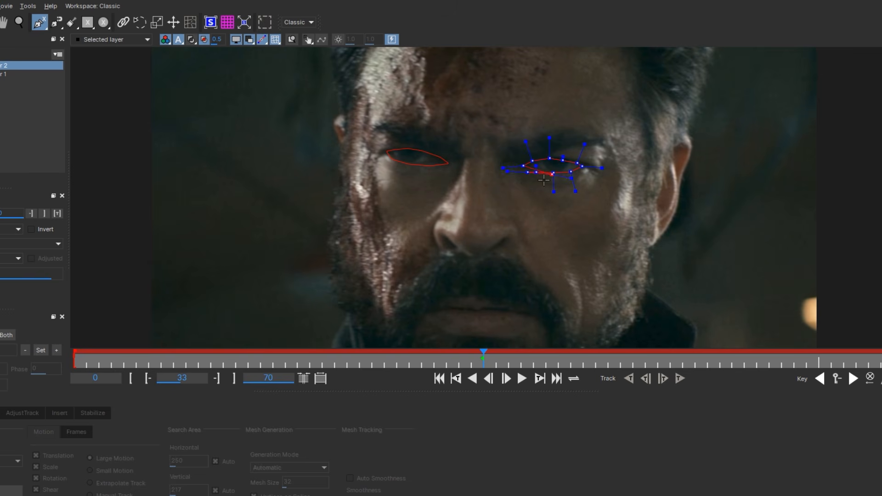
pyautogui.click(529, 176)
pyautogui.click(488, 205)
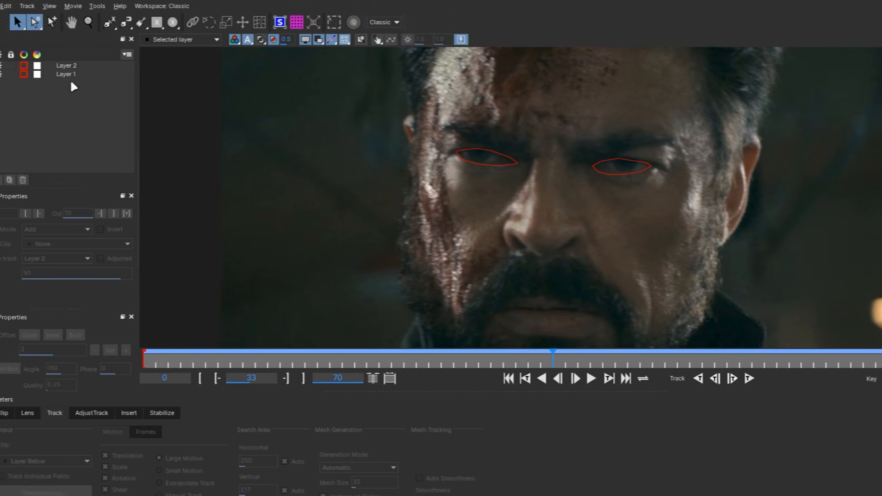
# Track Layer 1 around the right eye forward and backward through the clip using translation only, and play back the track
pyautogui.click(89, 70)
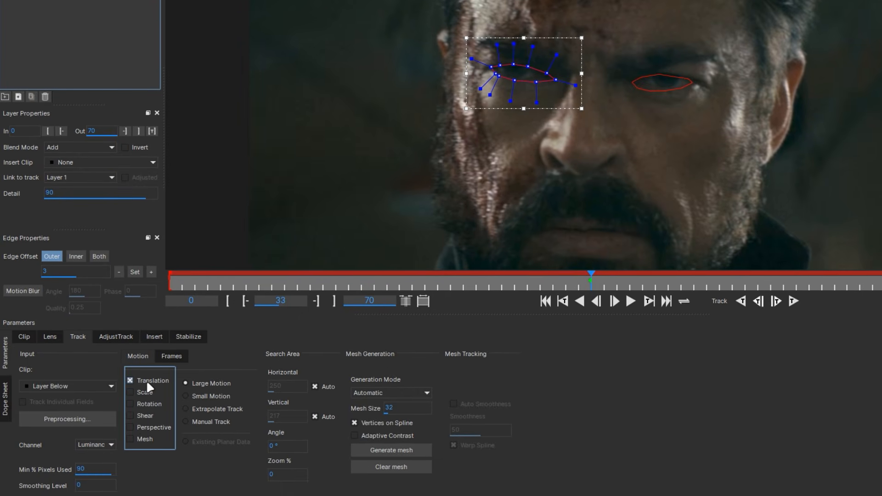
pyautogui.click(794, 301)
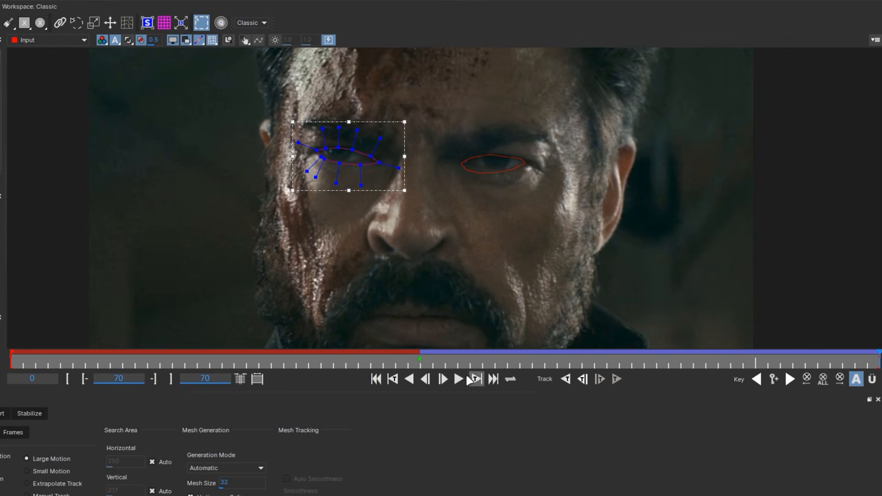
pyautogui.click(565, 380)
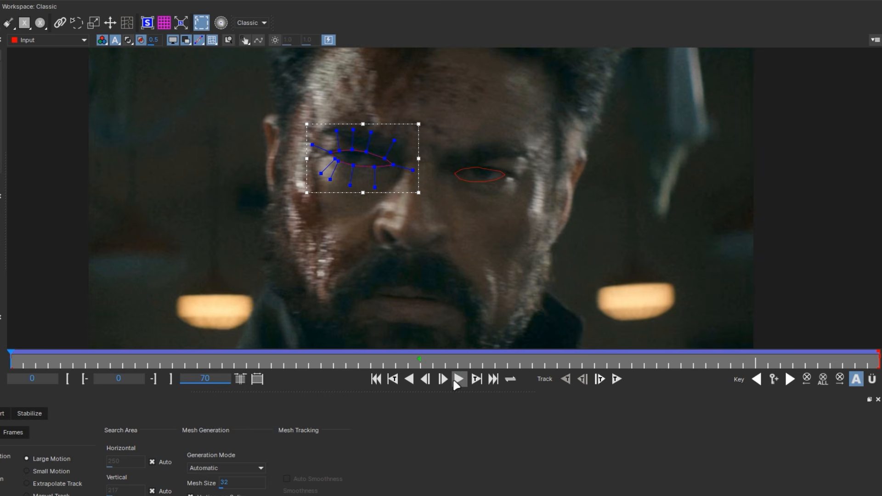
pyautogui.click(458, 379)
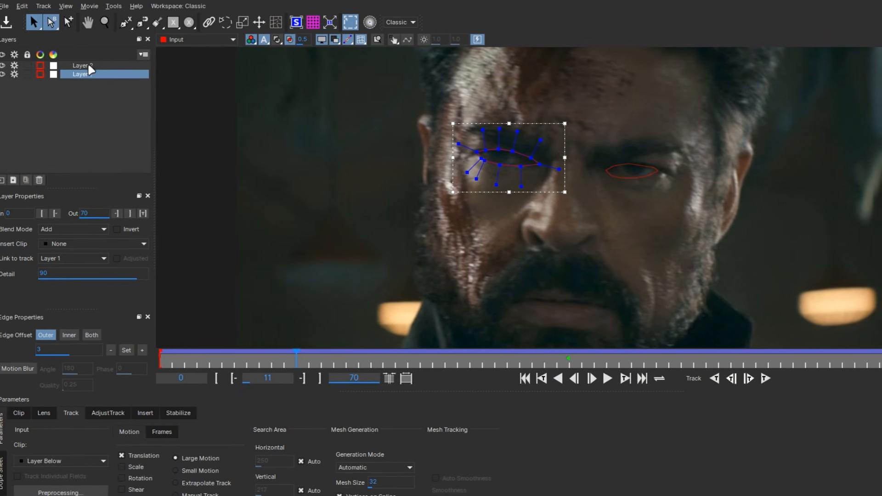
# Track Layer 2 around the left eye forward and backward through the clip using translation only, and scrub through to check it
pyautogui.click(88, 67)
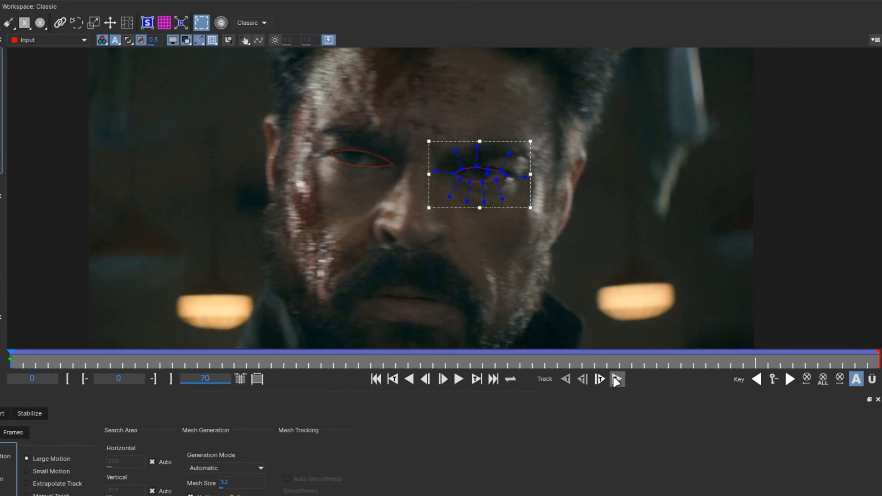
pyautogui.click(616, 380)
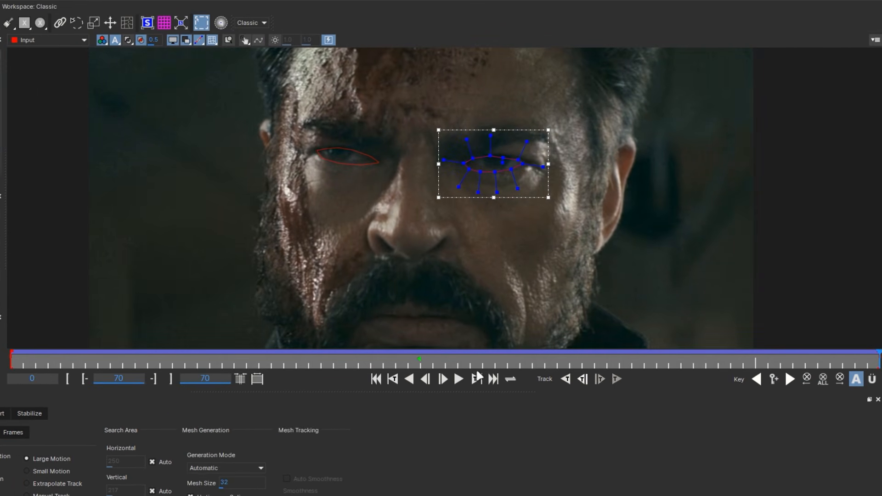
pyautogui.click(565, 379)
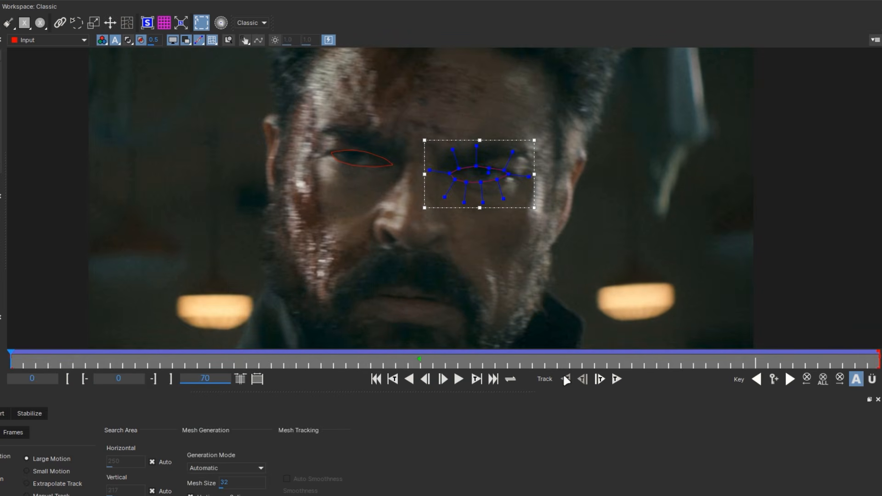
pyautogui.moveTo(317, 361)
pyautogui.mouseDown()
pyautogui.moveTo(790, 350)
pyautogui.moveTo(217, 352)
pyautogui.moveTo(537, 344)
pyautogui.moveTo(320, 348)
pyautogui.mouseUp()
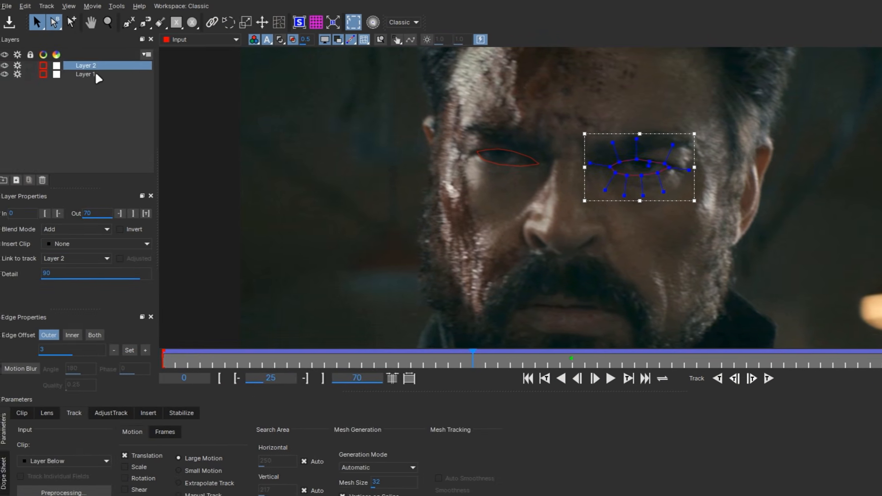
# Assign Insert Layer as Layer 1's insert clip and set its insert scale to 20
pyautogui.click(95, 74)
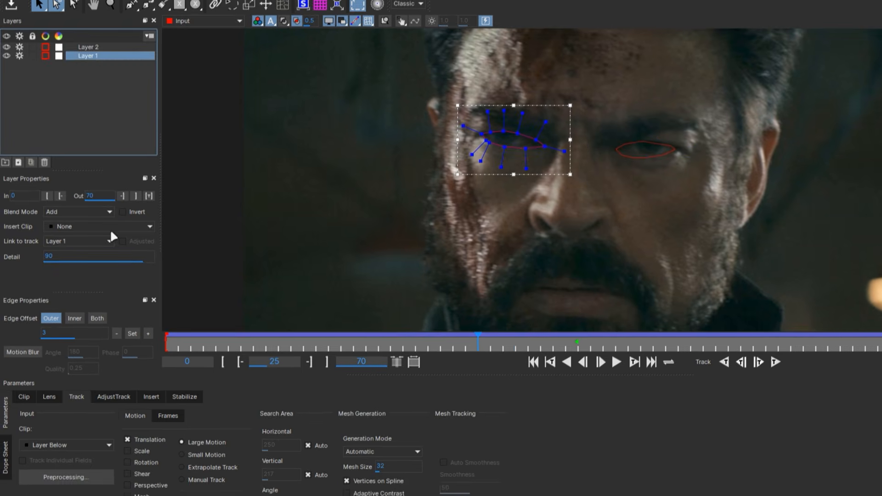
pyautogui.click(151, 398)
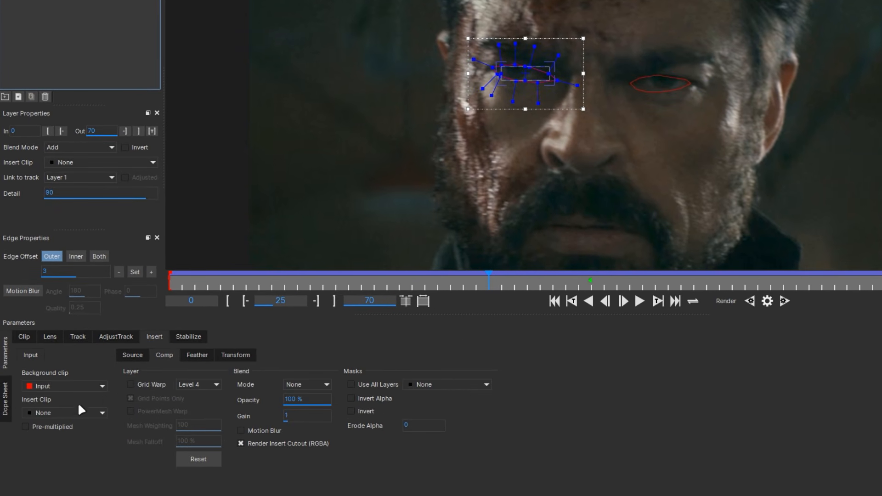
pyautogui.click(45, 414)
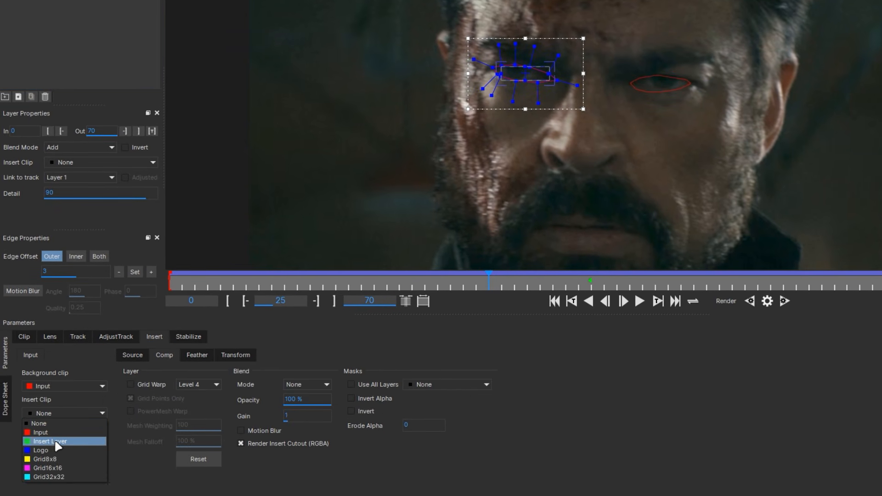
pyautogui.click(229, 355)
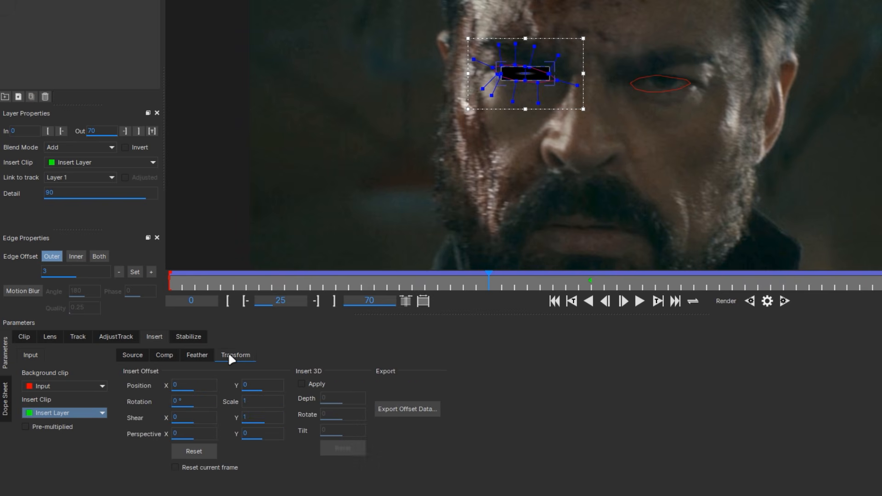
pyautogui.write('20')
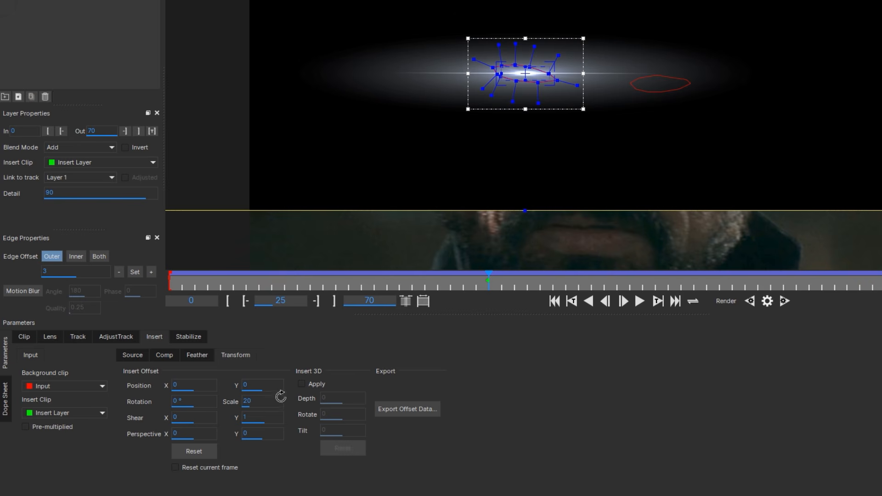
# Set Layer 1's insert blend mode to Screen and enable its motion blur
pyautogui.click(166, 356)
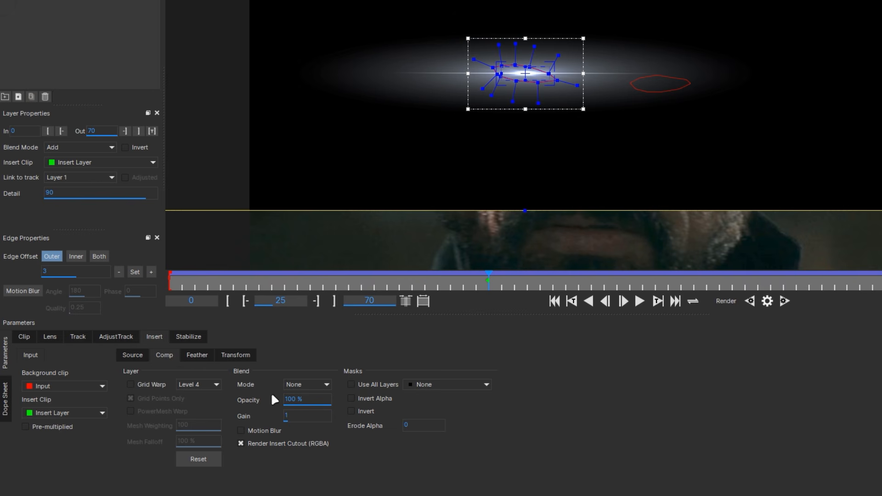
pyautogui.click(295, 385)
pyautogui.click(296, 442)
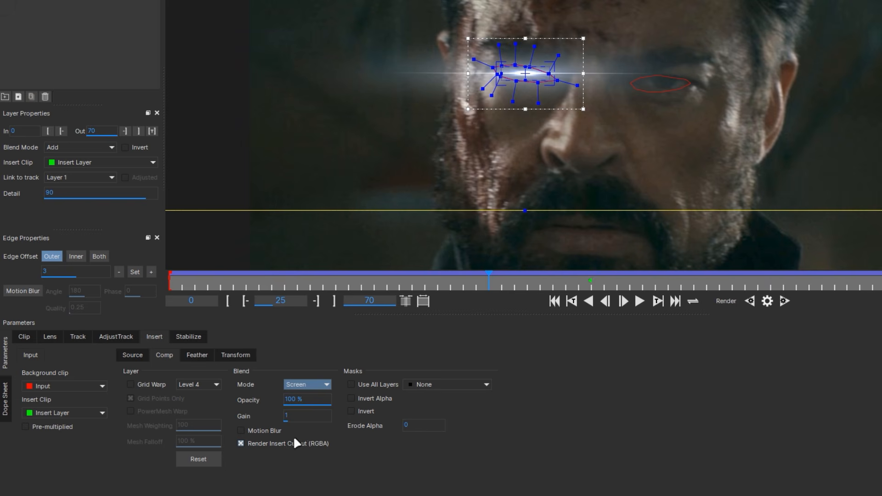
pyautogui.click(241, 430)
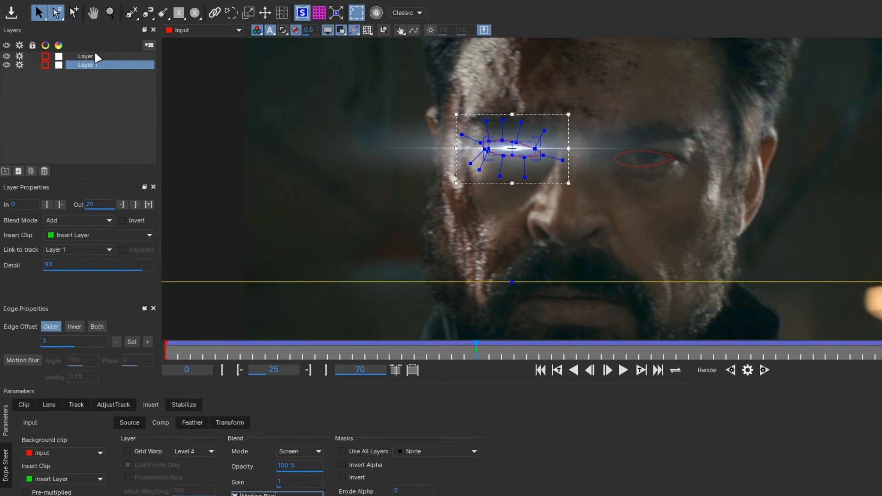
# Assign Insert Layer as Layer 2's insert clip and set its insert scale to 20
pyautogui.click(95, 63)
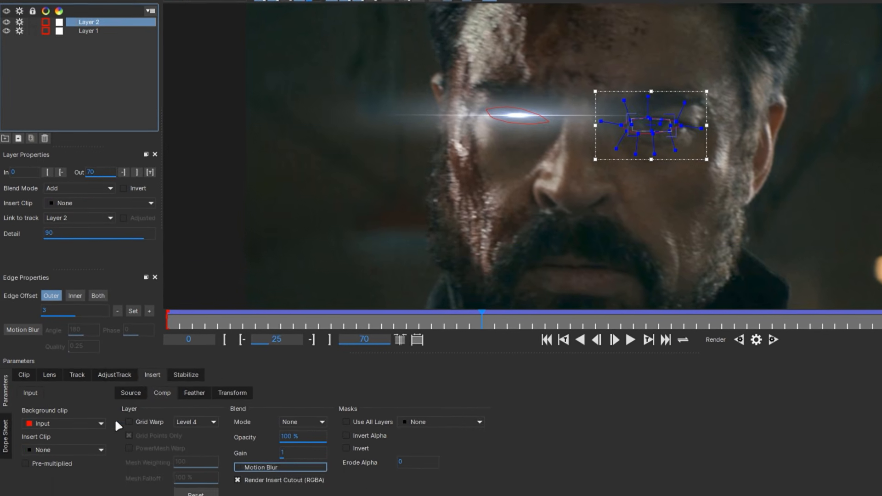
pyautogui.click(64, 485)
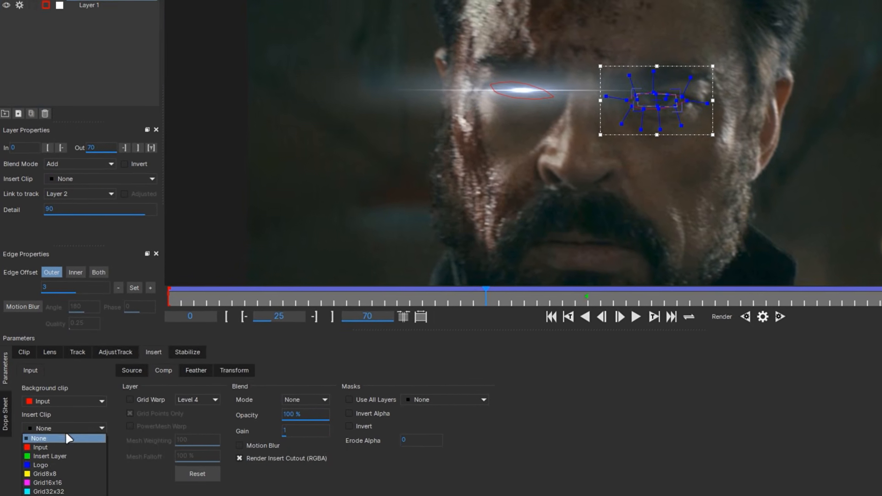
pyautogui.click(62, 446)
pyautogui.click(234, 360)
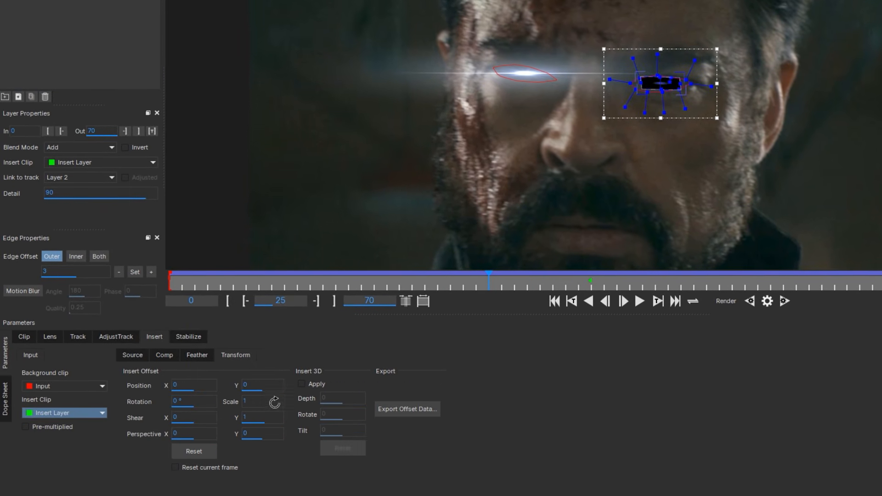
pyautogui.press('Return')
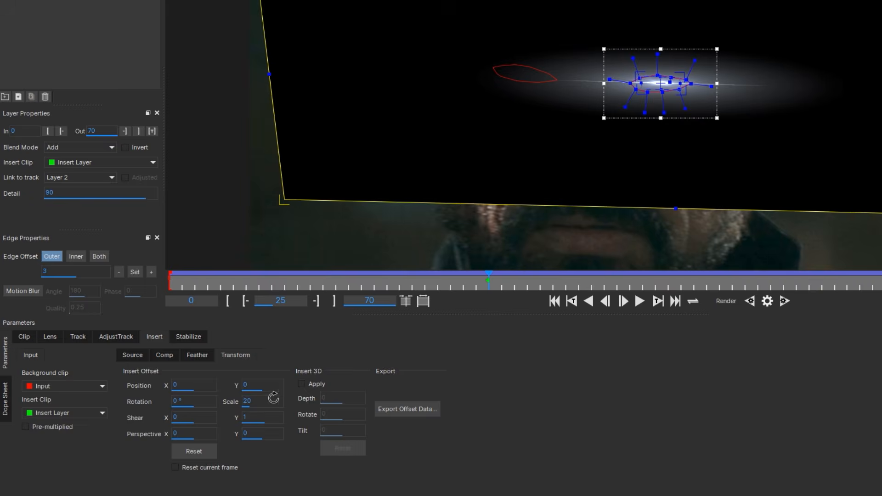
# Enable motion blur and the Screen blend mode for Layer 2's insert, and play back the flares on both eyes
pyautogui.click(165, 357)
pyautogui.click(251, 432)
pyautogui.click(298, 385)
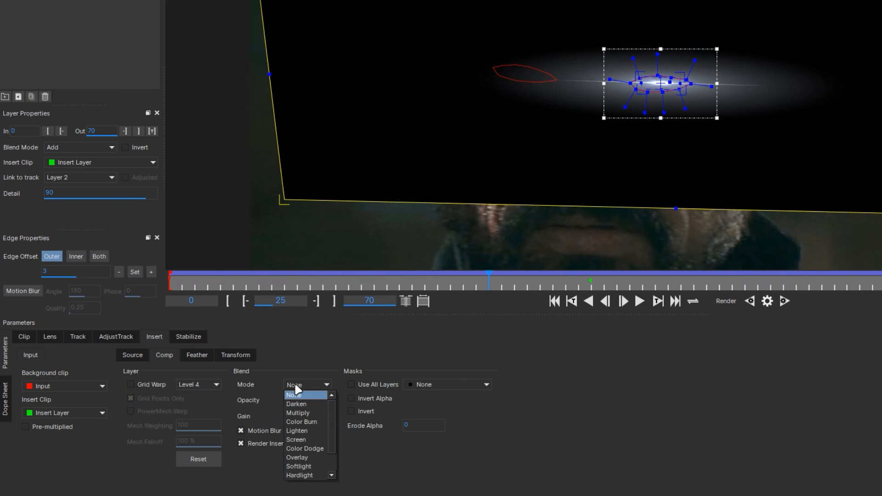
pyautogui.click(300, 436)
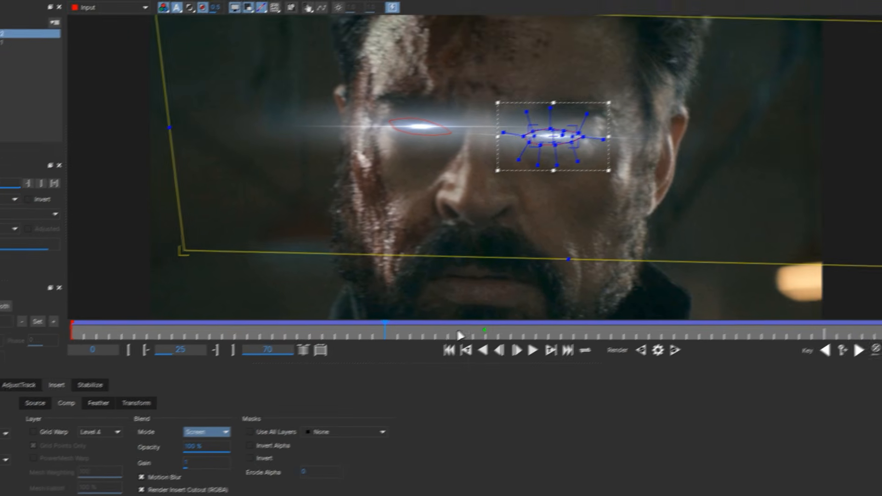
pyautogui.click(633, 305)
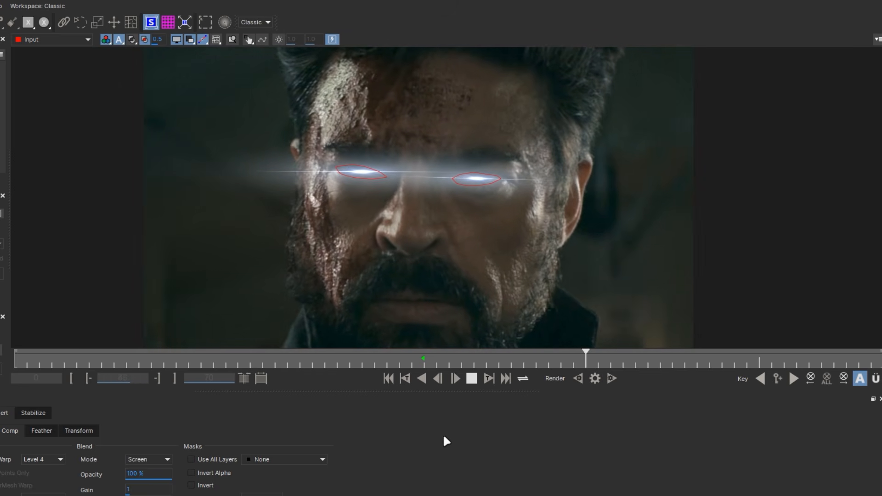
pyautogui.click(471, 379)
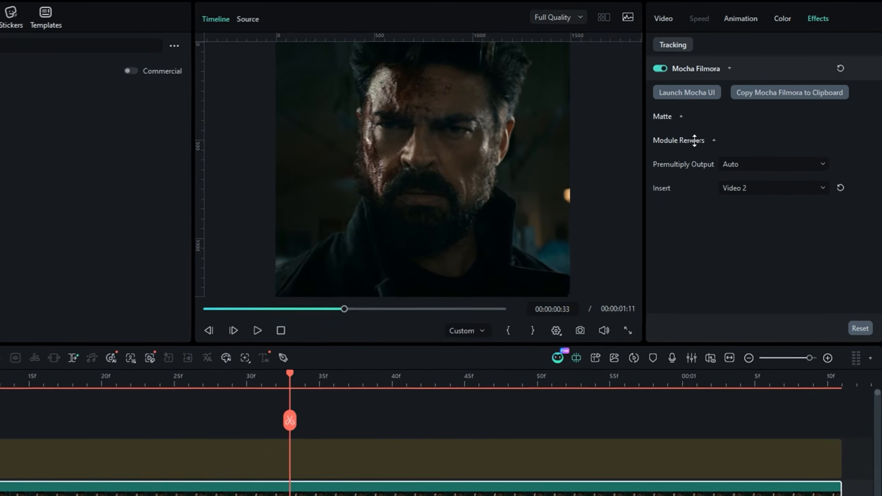
# Turn on rendering of the Insert: Composite module in the Mocha Filmora effect's Module Renders settings
pyautogui.click(730, 125)
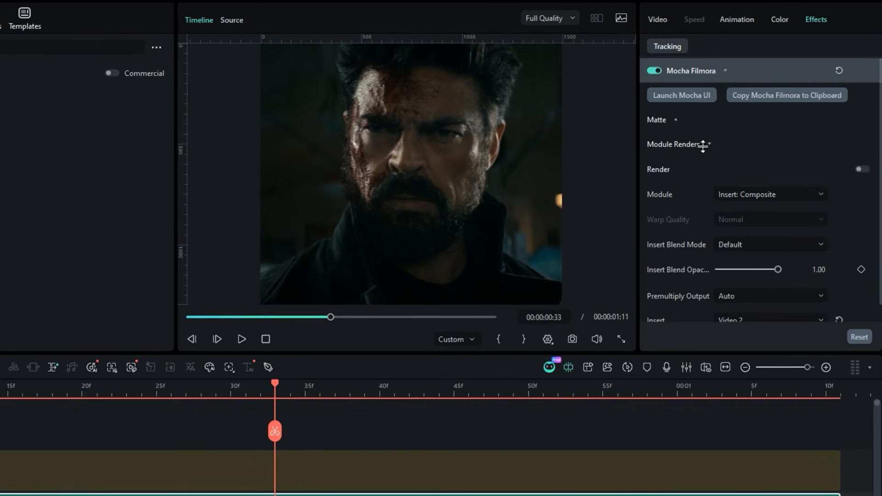
pyautogui.click(862, 170)
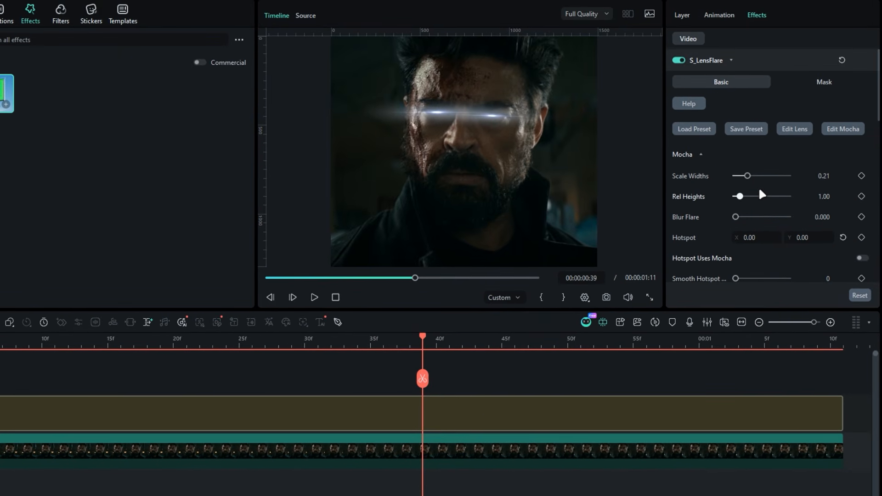
# Set the S_LensFlare effect's Rel Heights to 2.00 and Blur Flare to 0.010
pyautogui.moveTo(801, 193); pyautogui.dragTo(818, 198)
pyautogui.write('2')
pyautogui.press('Return')
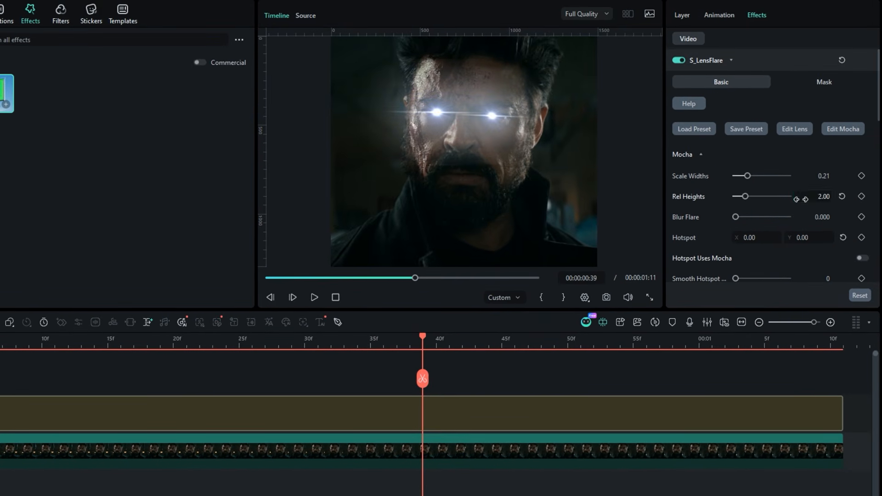
pyautogui.click(820, 220)
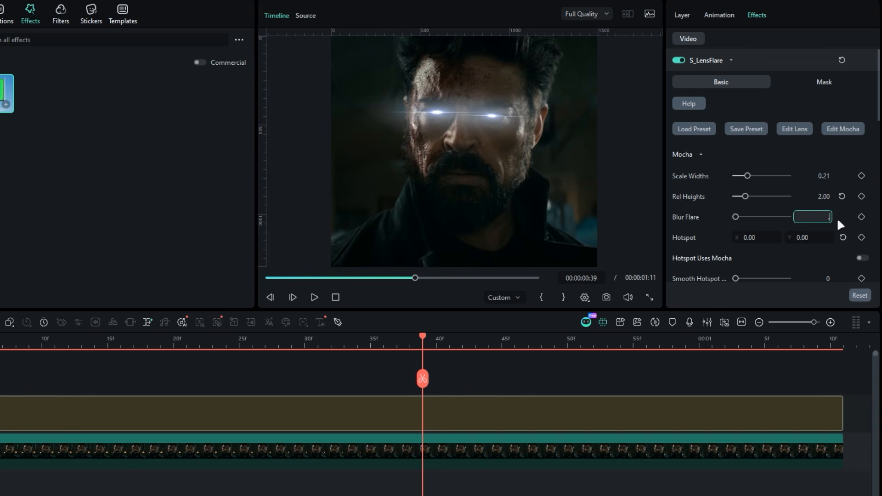
pyautogui.press('Return')
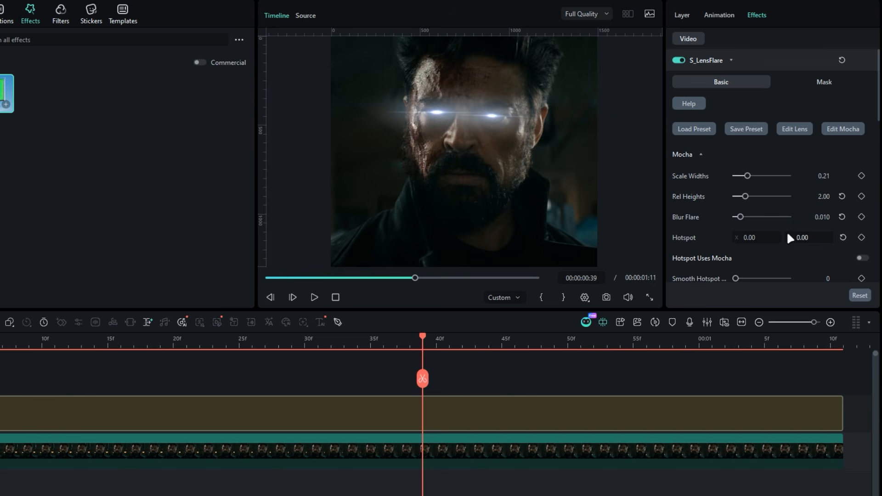
# Set the lens flare's brightness to 0.77 and its color to the recent orange #FF8E5E
pyautogui.scroll(-2, 776, 251)
pyautogui.scroll(-2, 755, 236)
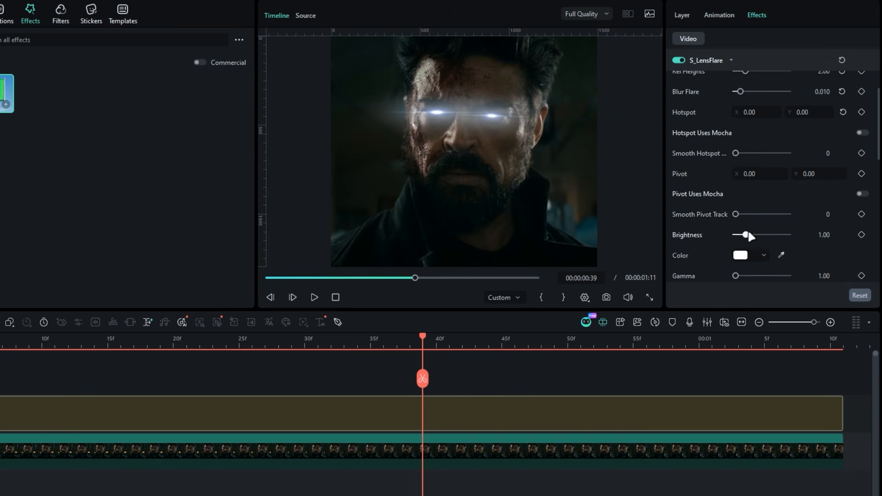
pyautogui.click(825, 235)
pyautogui.write('.77')
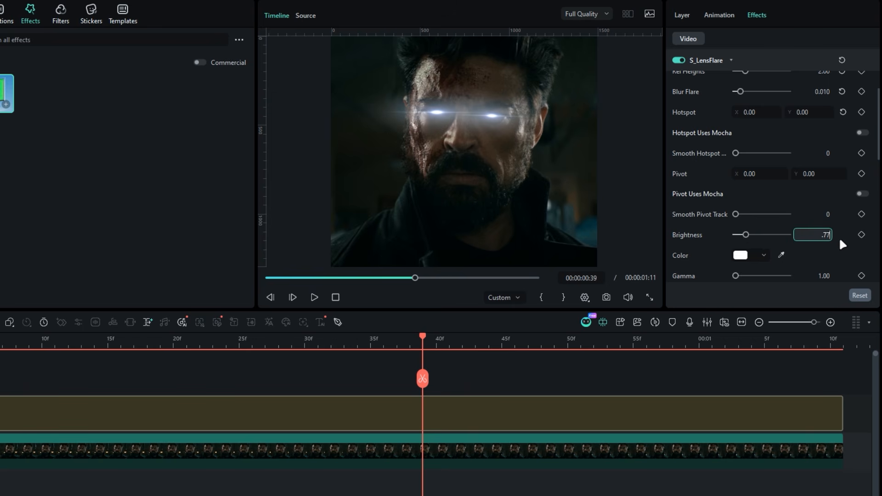
pyautogui.press('Return')
pyautogui.scroll(-2, 800, 217)
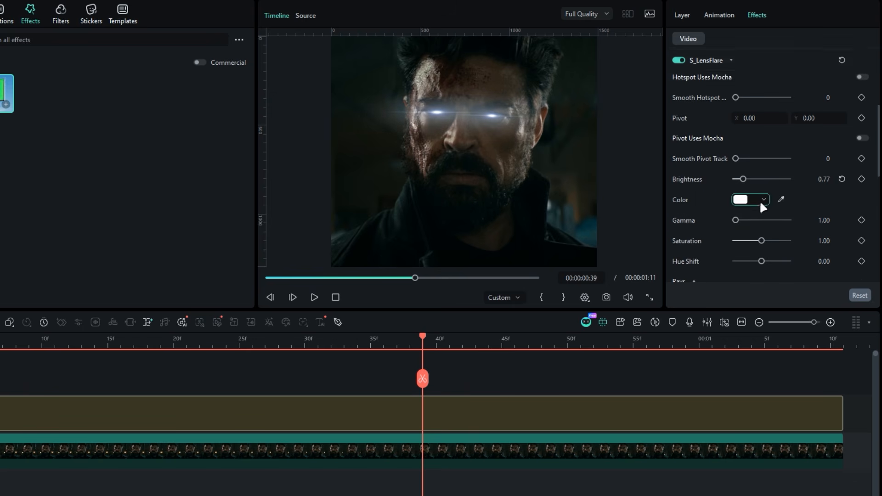
pyautogui.click(762, 201)
pyautogui.click(784, 428)
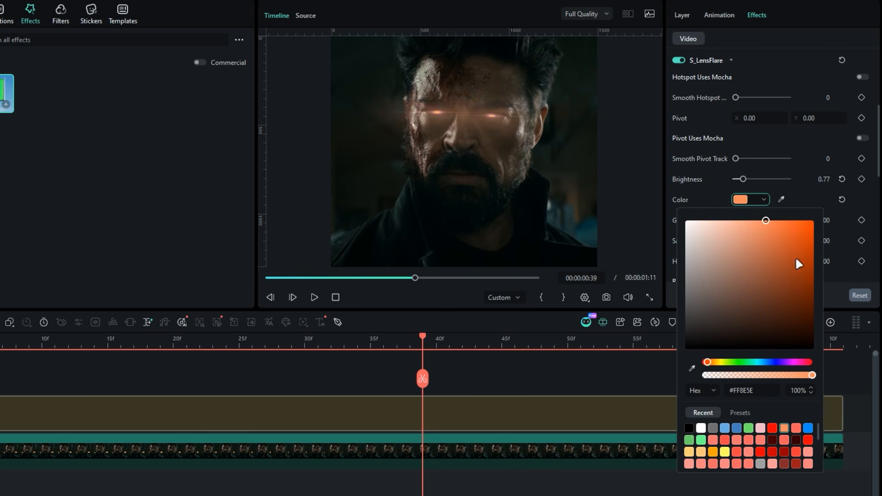
pyautogui.click(811, 193)
# Set the lens flare's gamma to 2.09, saturation to 0.95 and hue shift to 0.01
pyautogui.click(820, 220)
pyautogui.write('2.09')
pyautogui.press('Return')
pyautogui.click(820, 241)
pyautogui.write('.95')
pyautogui.press('Tab')
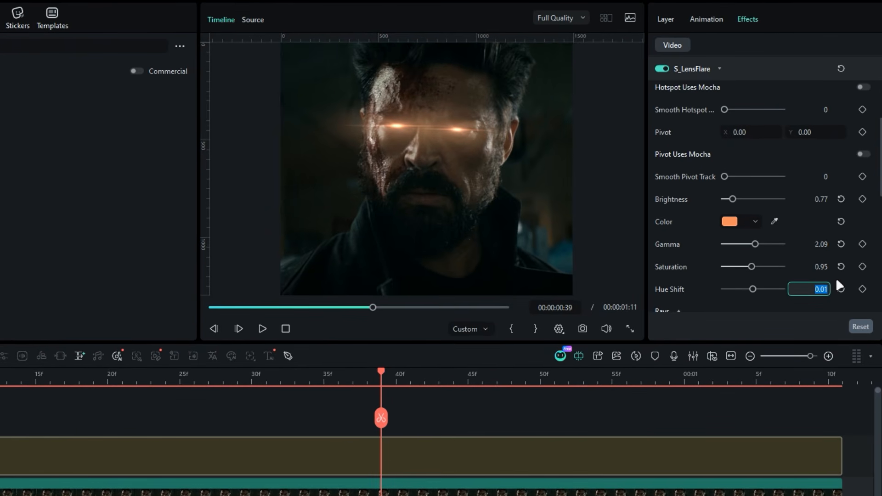
pyautogui.click(834, 301)
# Keyframe the lens flare's Rays Rotate at -7.87 on the first frame of the clip
pyautogui.scroll(-2, 776, 294)
pyautogui.click(677, 237)
pyautogui.scroll(-1, 738, 239)
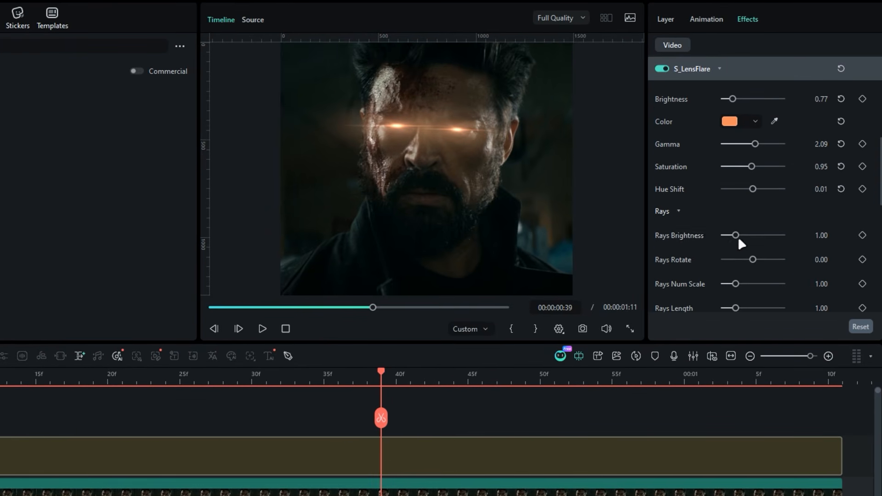
pyautogui.scroll(-1, 744, 248)
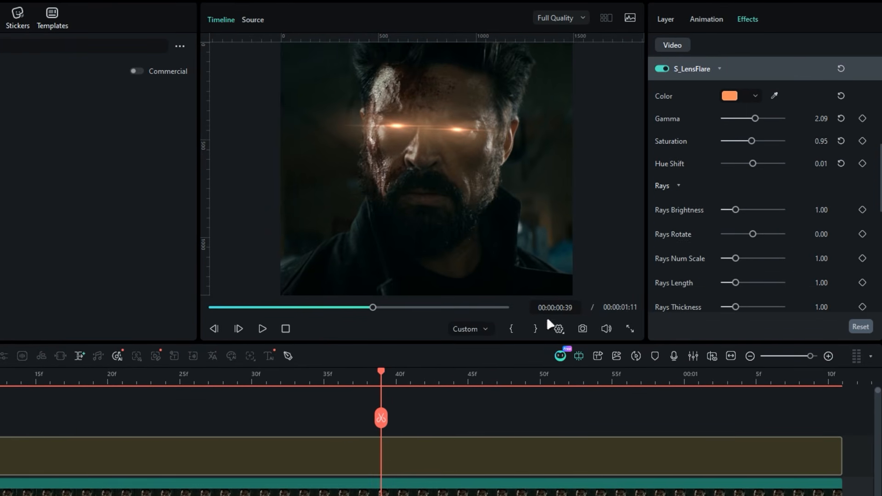
pyautogui.moveTo(383, 371); pyautogui.dragTo(1, 361)
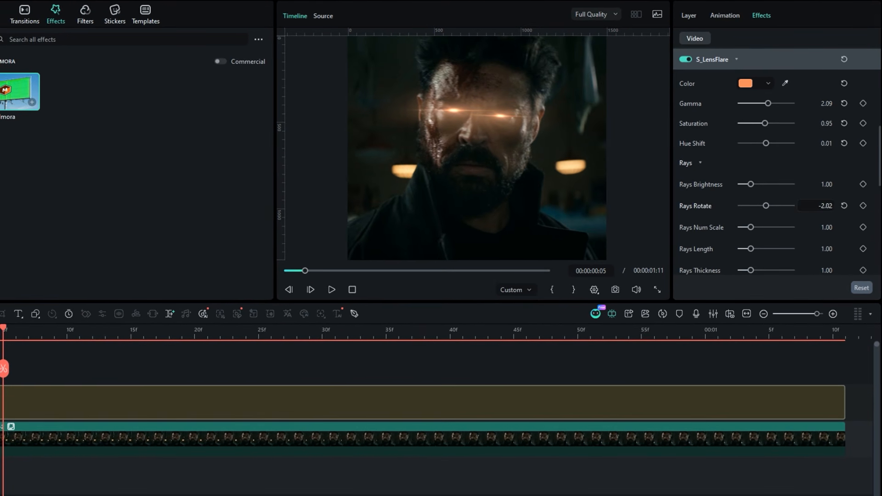
pyautogui.moveTo(3, 330); pyautogui.dragTo(0, 329)
pyautogui.moveTo(826, 205); pyautogui.dragTo(831, 206)
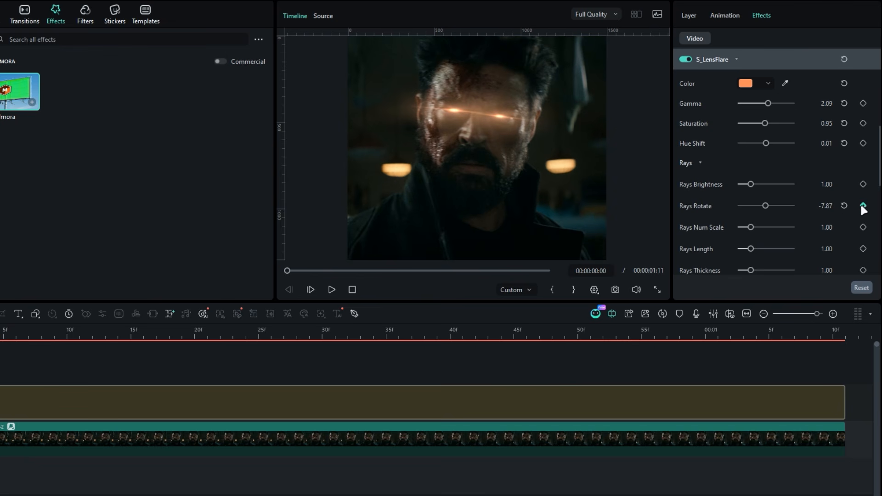
# Keyframe Rays Rotate at -2.87 near the end of the clip and move that keyframe to the clip's end
pyautogui.moveTo(509, 340); pyautogui.dragTo(781, 329)
pyautogui.click(844, 206)
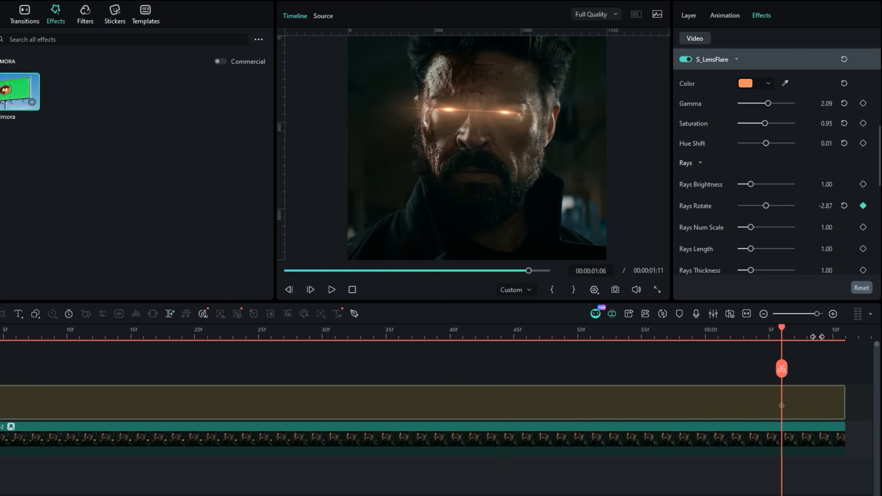
pyautogui.moveTo(781, 410); pyautogui.dragTo(845, 405)
pyautogui.moveTo(784, 324); pyautogui.dragTo(465, 339)
pyautogui.click(703, 166)
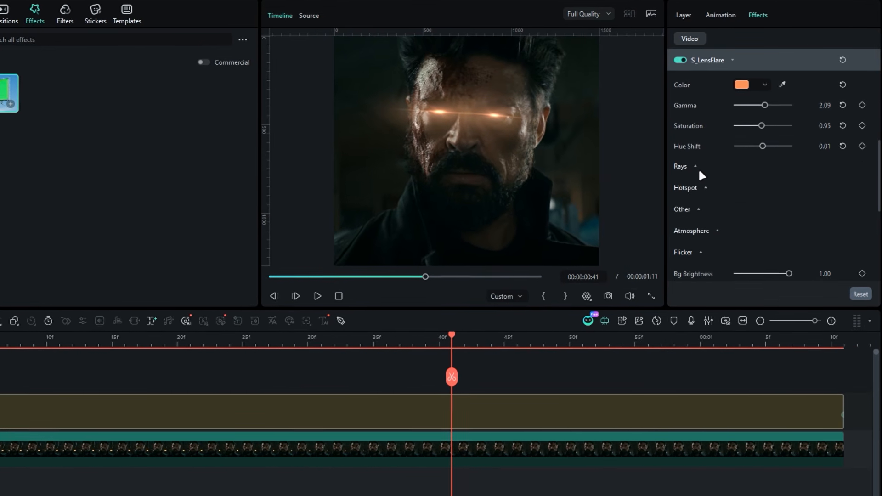
# Set the lens flare's Edge Width to 2.50 in the Edge Triggers settings
pyautogui.scroll(-3, 703, 227)
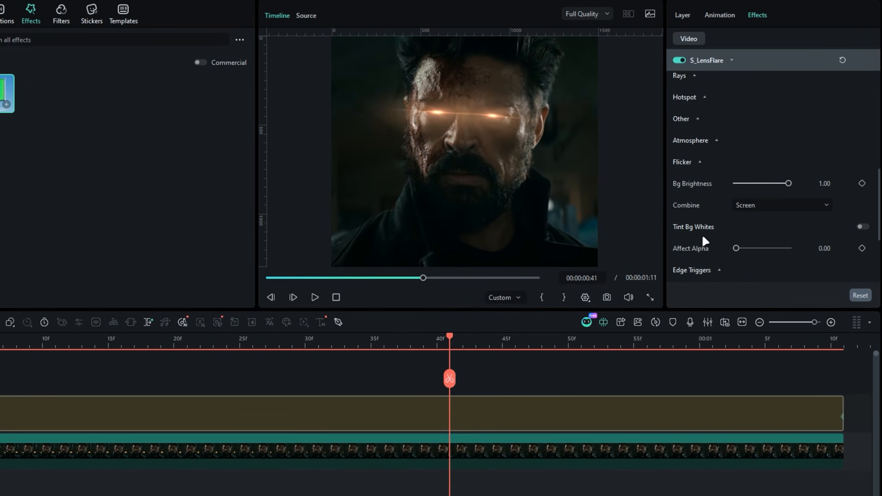
pyautogui.scroll(-1, 697, 241)
pyautogui.click(693, 245)
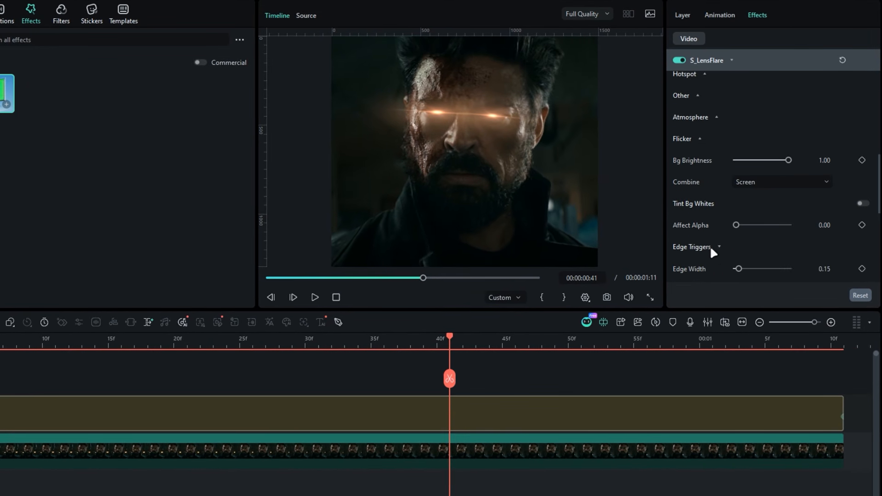
pyautogui.scroll(-1, 712, 251)
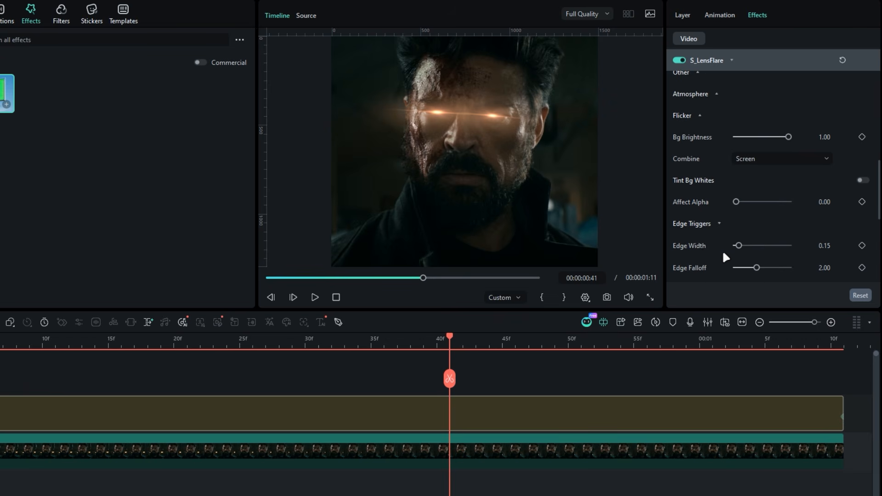
pyautogui.click(822, 248)
pyautogui.write('2.5')
pyautogui.press('Return')
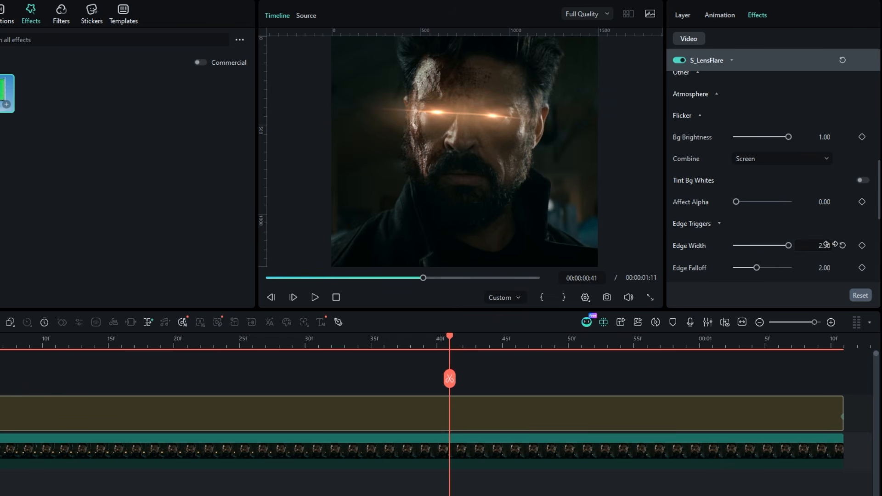
# Set the lens flare's Rays Length to 1.65
pyautogui.scroll(5, 708, 211)
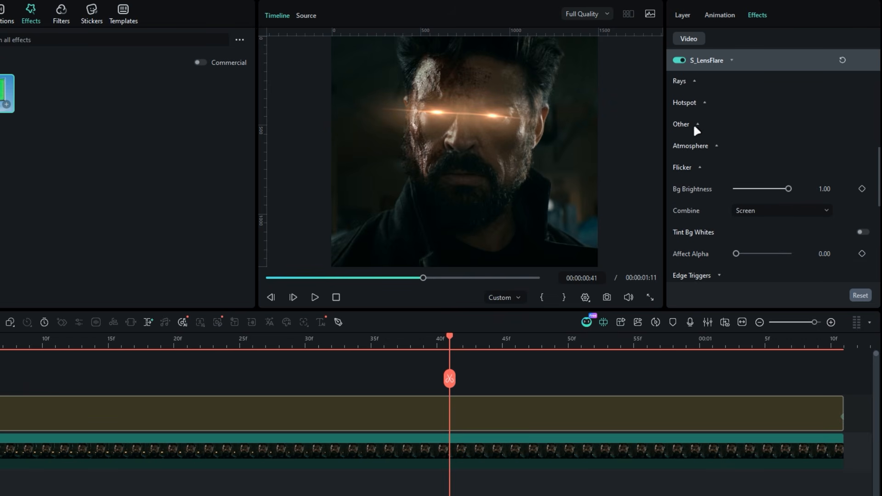
pyautogui.click(708, 145)
pyautogui.click(824, 232)
pyautogui.write('1.65')
pyautogui.press('Return')
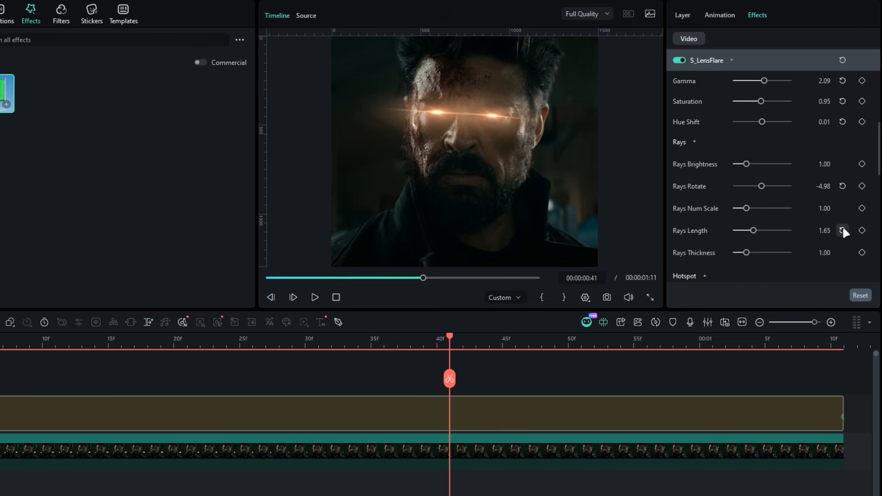
pyautogui.click(692, 141)
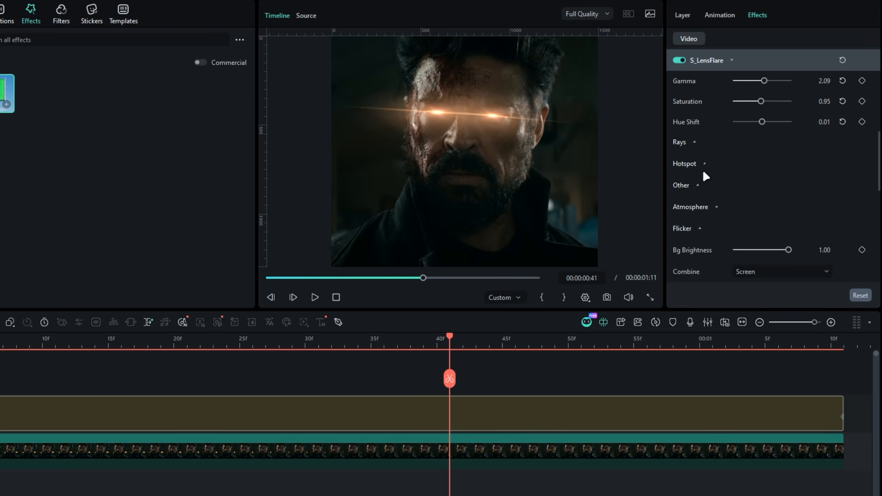
# Raise the lens flare's Flicker Amp to 2.00
pyautogui.moveTo(450, 339); pyautogui.dragTo(566, 321)
pyautogui.click(696, 229)
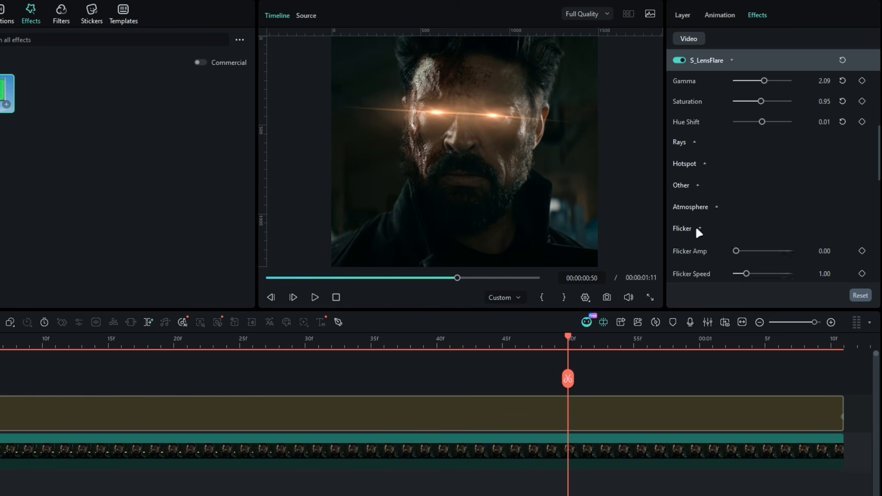
pyautogui.moveTo(735, 251); pyautogui.dragTo(800, 260)
# Play the clip from its first frame to check the flickering eye flares
pyautogui.moveTo(569, 343); pyautogui.dragTo(346, 348)
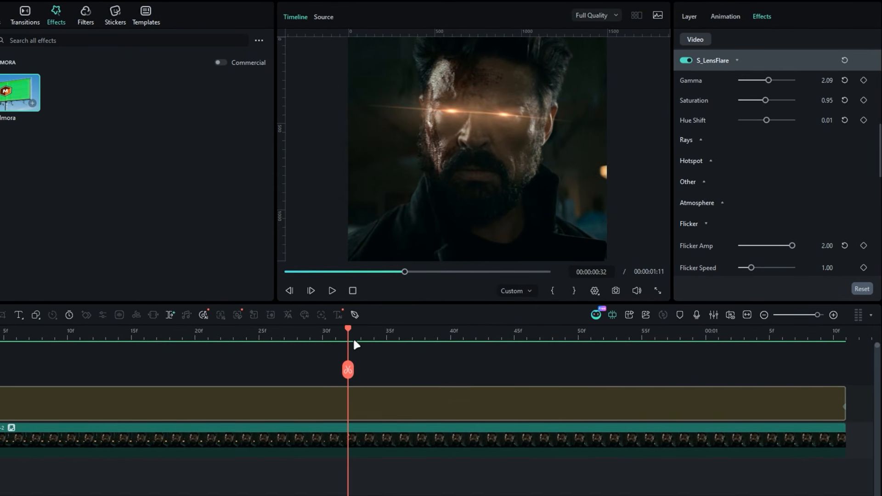
pyautogui.scroll(5, 699, 208)
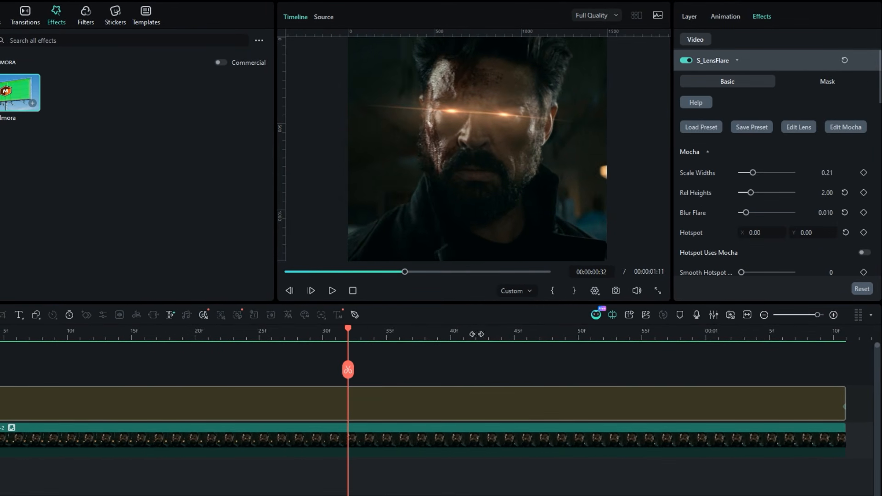
pyautogui.moveTo(350, 340); pyautogui.dragTo(0, 331)
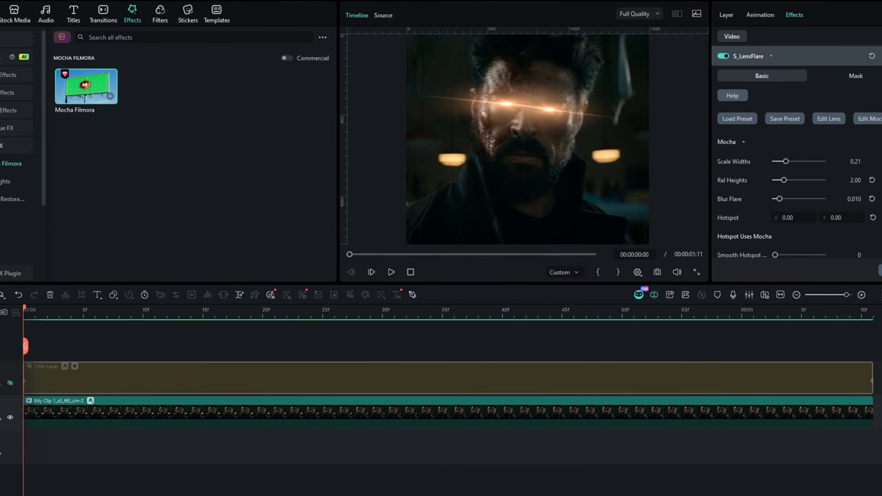
pyautogui.press('space')
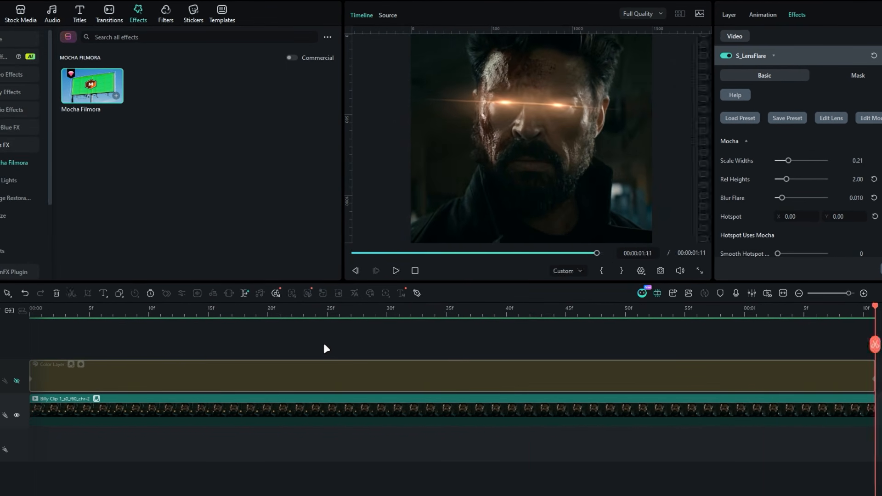